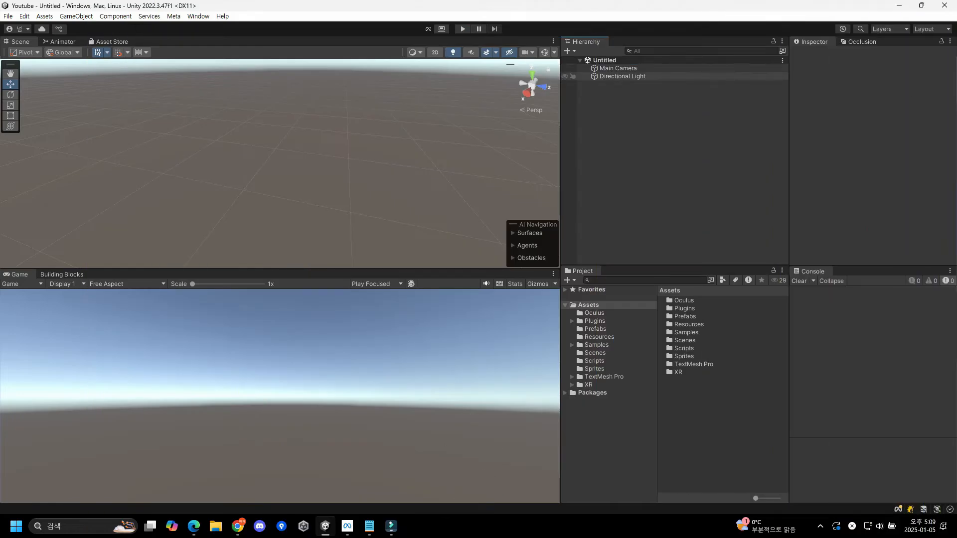
- Delete the Main Camera from the scene
key(Delete)
click(643, 280)
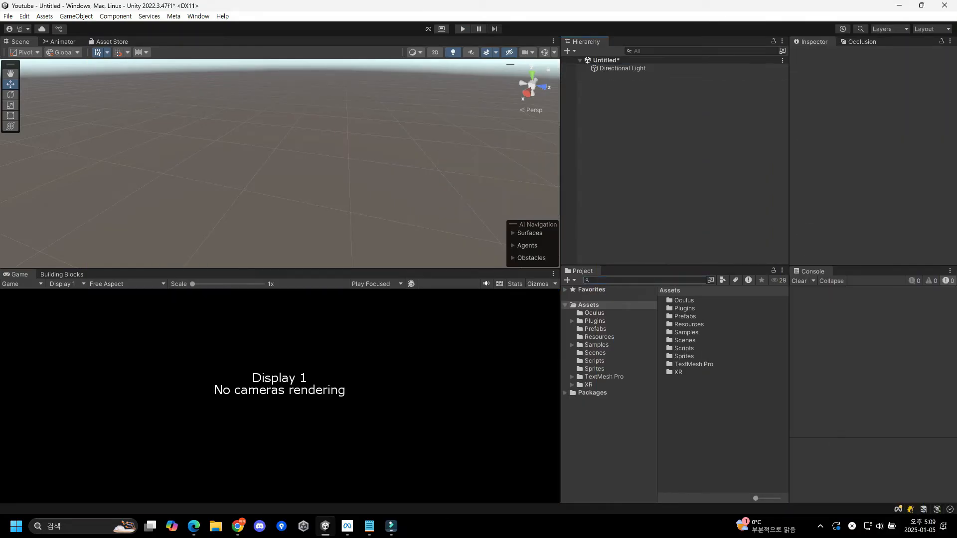
text(ovrcamera)
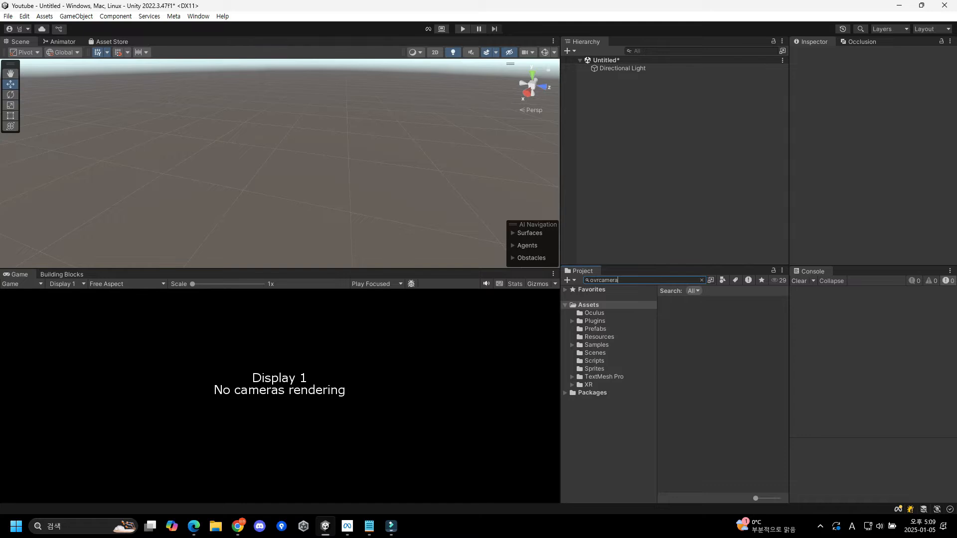
click(697, 309)
drag(696, 308, 638, 110)
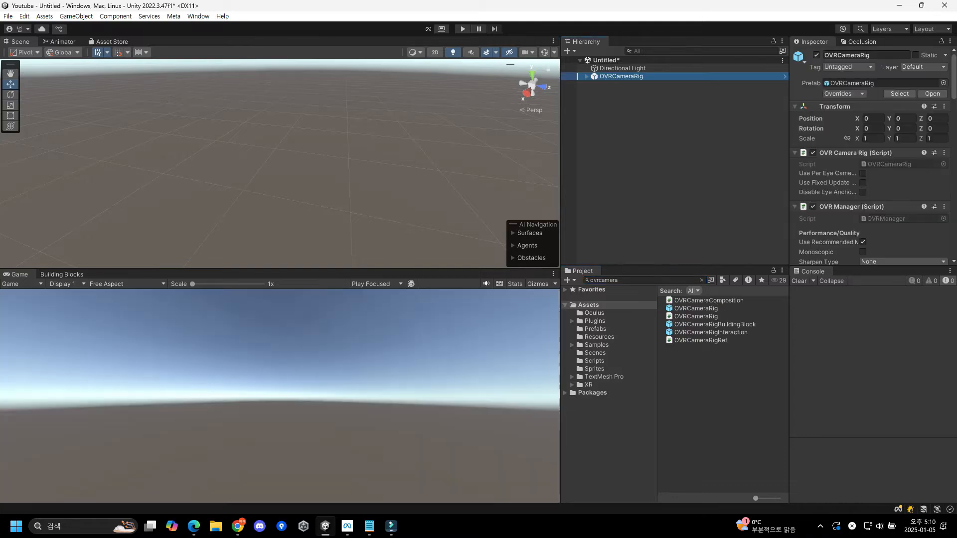
click(587, 76)
scroll(934, 131, down, 6)
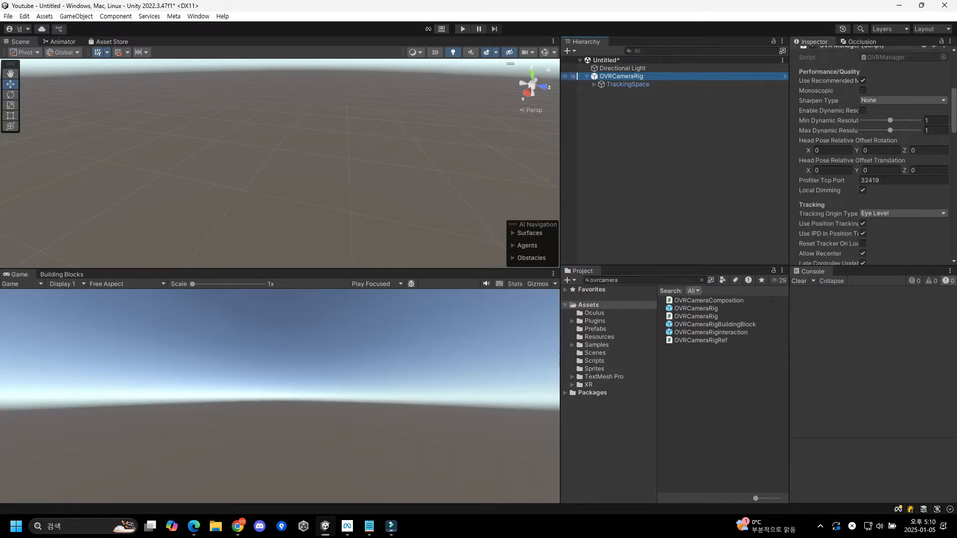
key(F2)
key(BackSpace)
key(Delete)
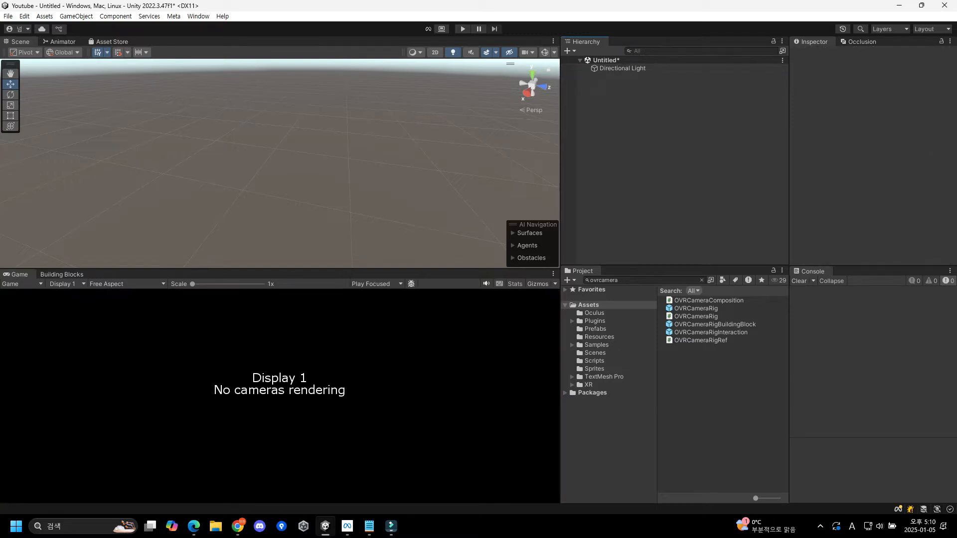
- Search the project for "playercontroller" and add the OVRPlayerController prefab to the scene
click(701, 281)
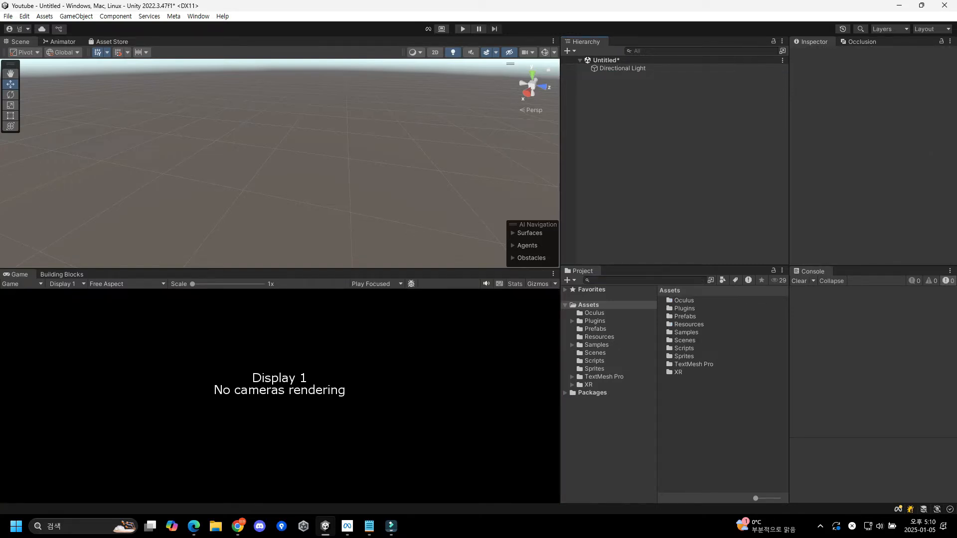
text(pla)
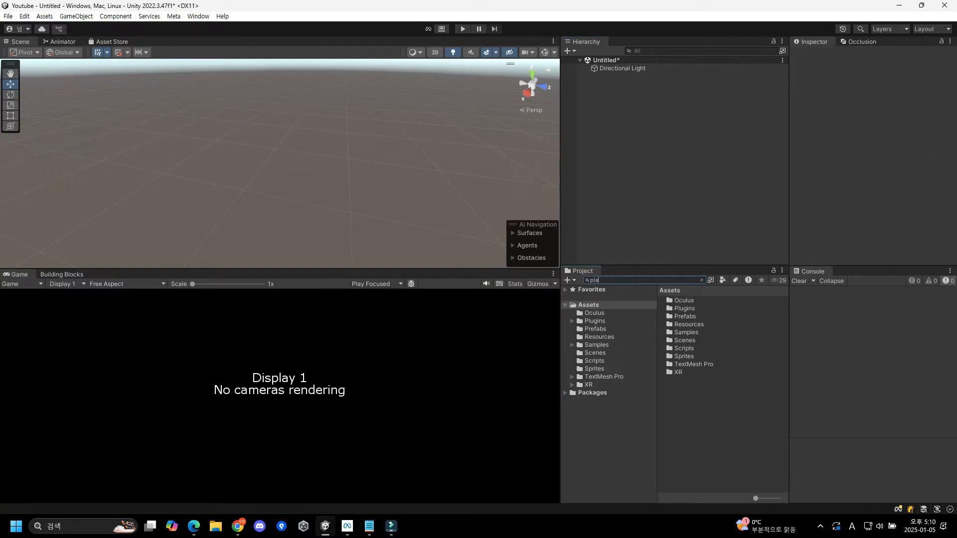
text(yercontroller)
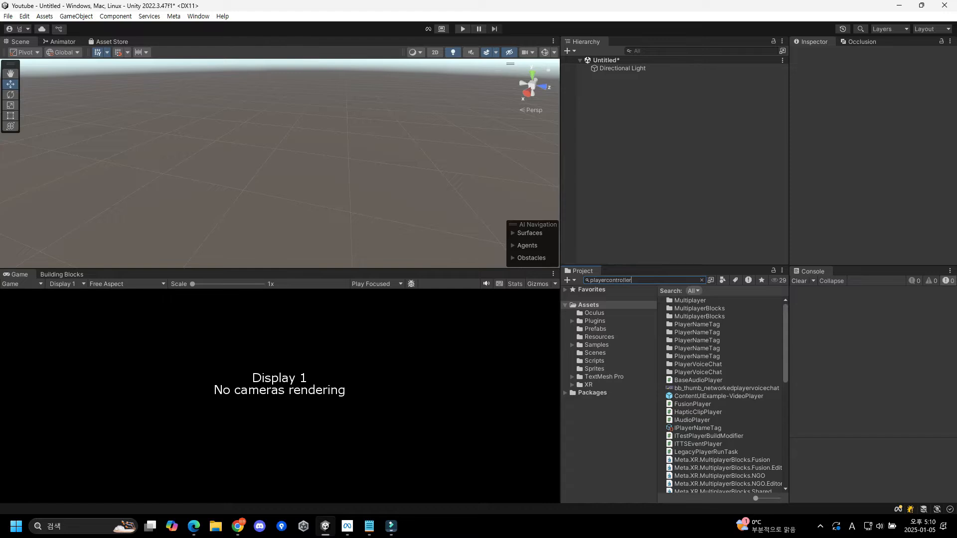
drag(703, 301, 643, 120)
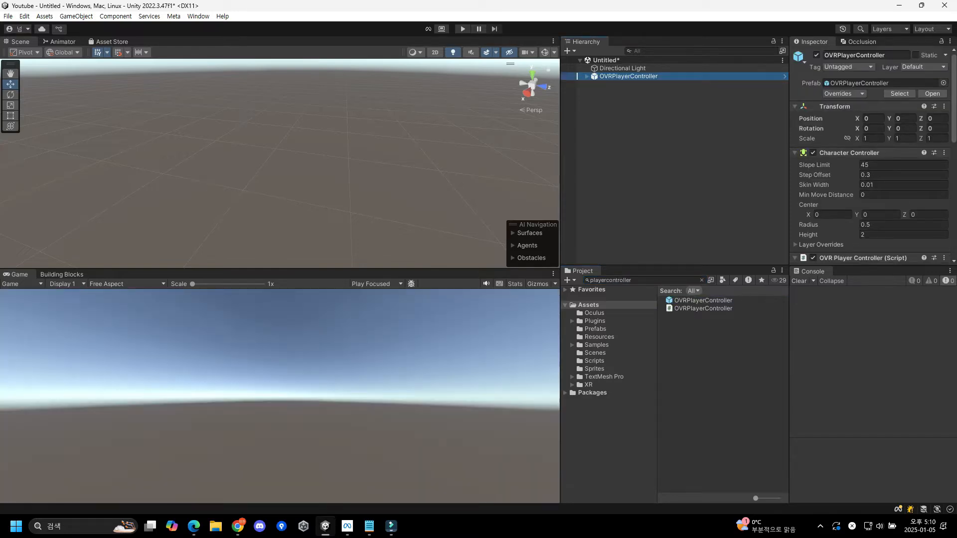
- Frame the OVRPlayerController in the scene view and turn on gizmos to show its Character Controller capsule
scroll(872, 155, down, 4)
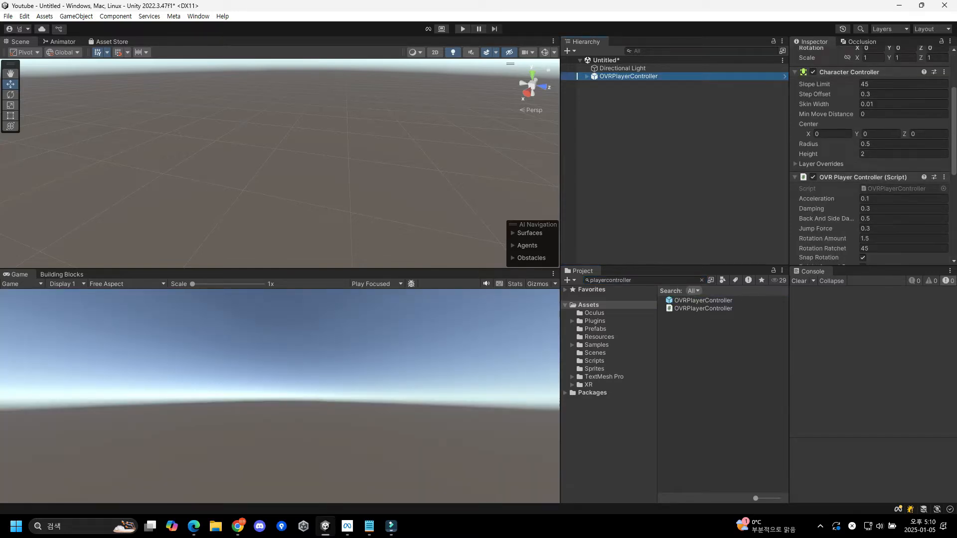
click(849, 72)
click(850, 72)
double_click(628, 76)
click(545, 52)
right_drag(349, 150, 377, 155)
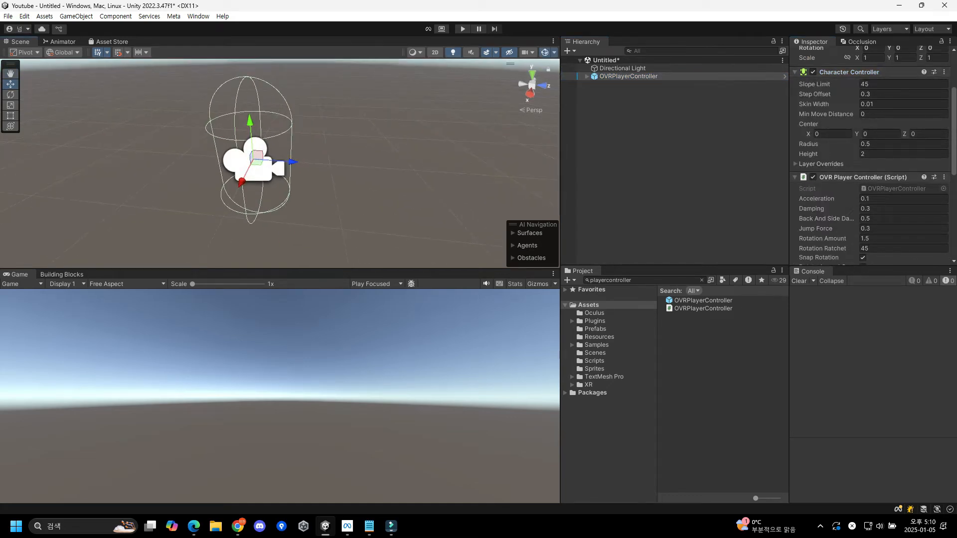
- Review the movement and rotation settings of the OVR Player Controller script
scroll(873, 154, down, 6)
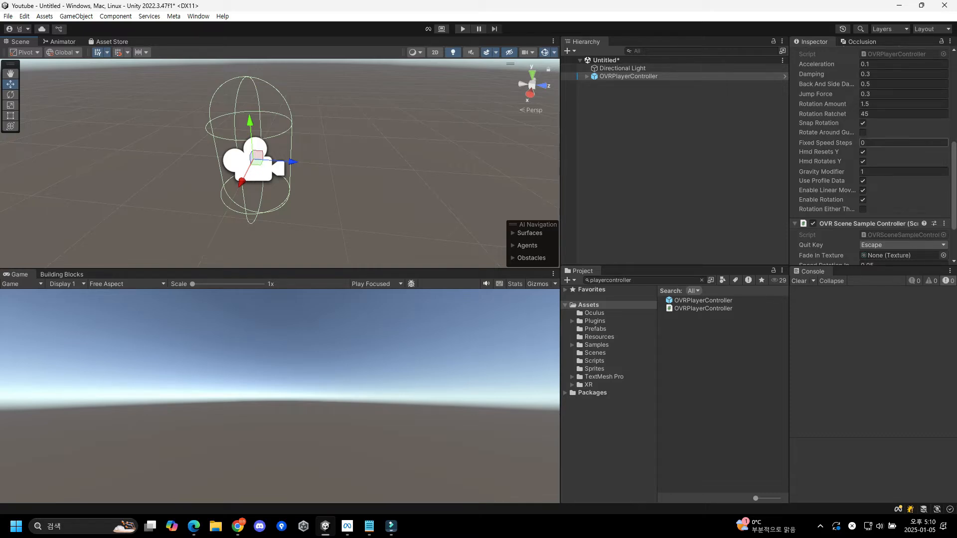
scroll(897, 150, down, 1)
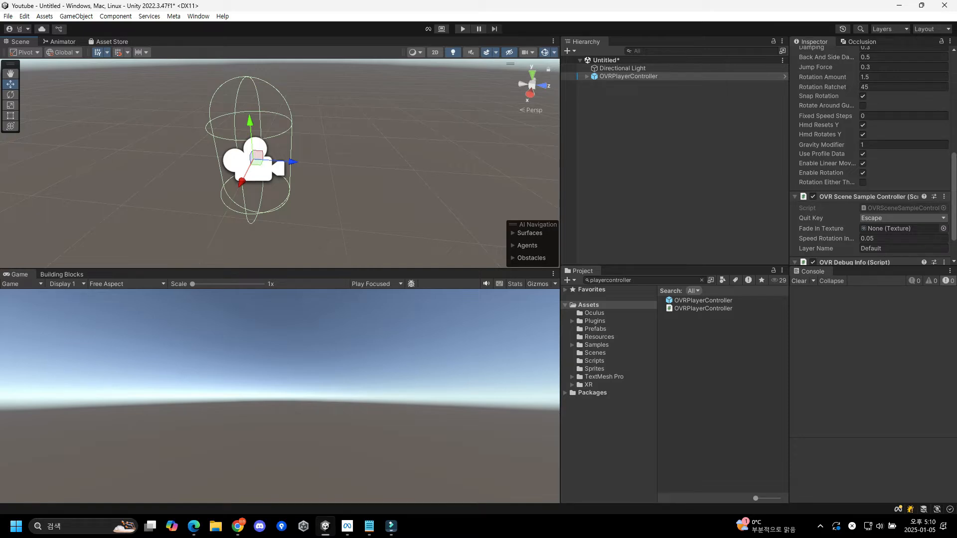
scroll(872, 155, up, 1)
scroll(872, 155, up, 1)
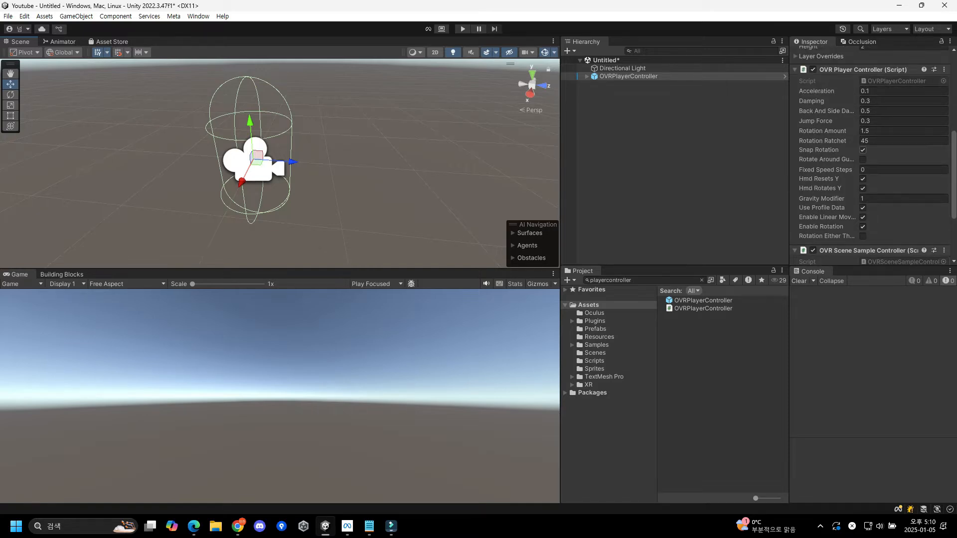
- Add the OVRHandPrefab under the player's LeftHandOnControllerAnchor and set its Show State to Controller In Hand
click(587, 76)
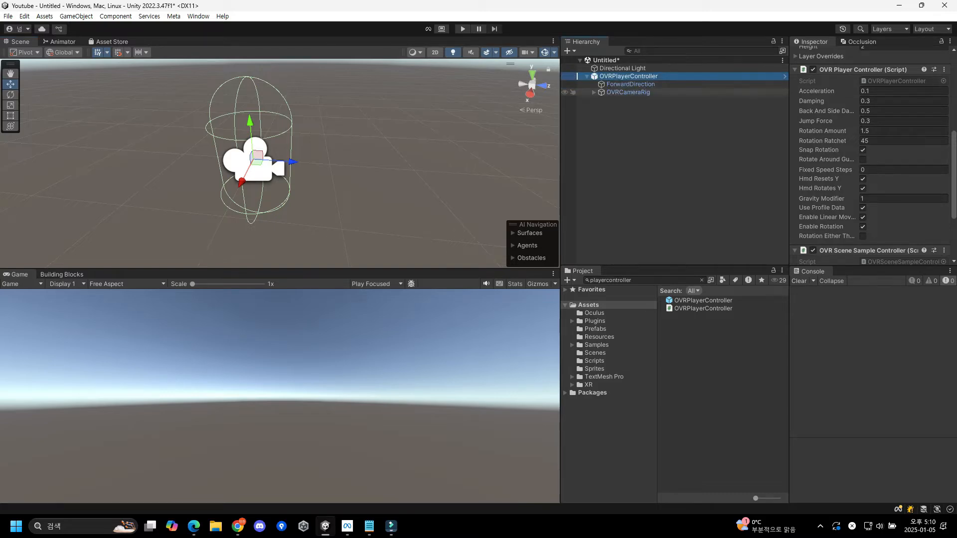
click(629, 92)
click(643, 134)
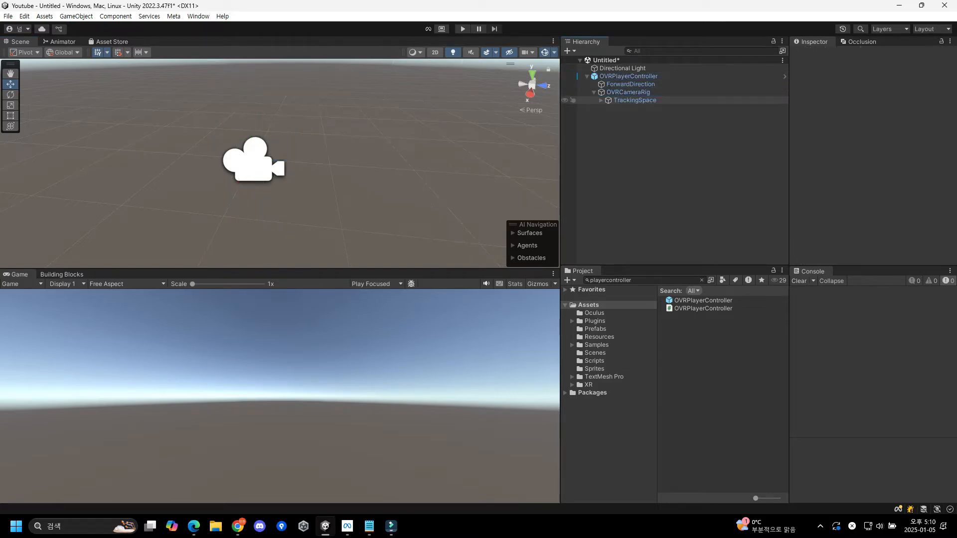
click(635, 101)
click(600, 100)
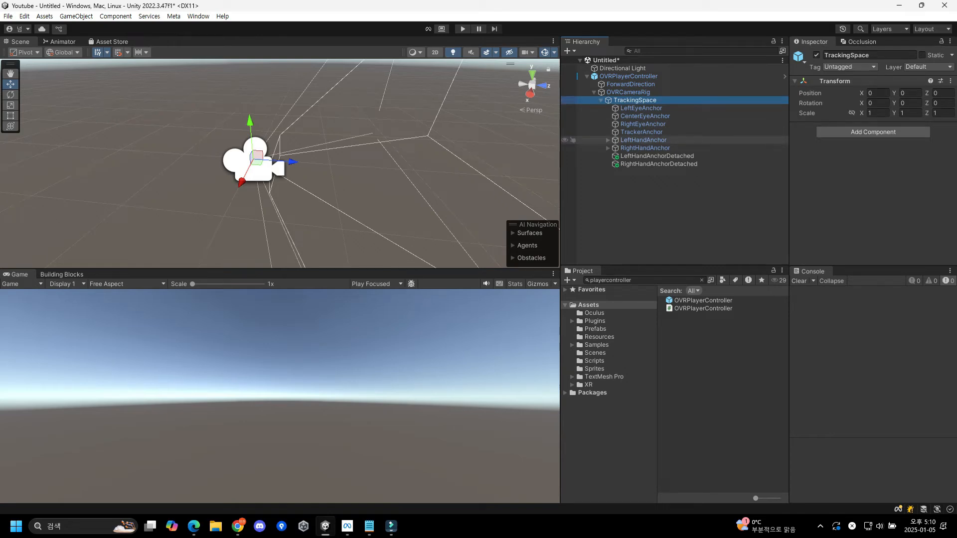
click(608, 141)
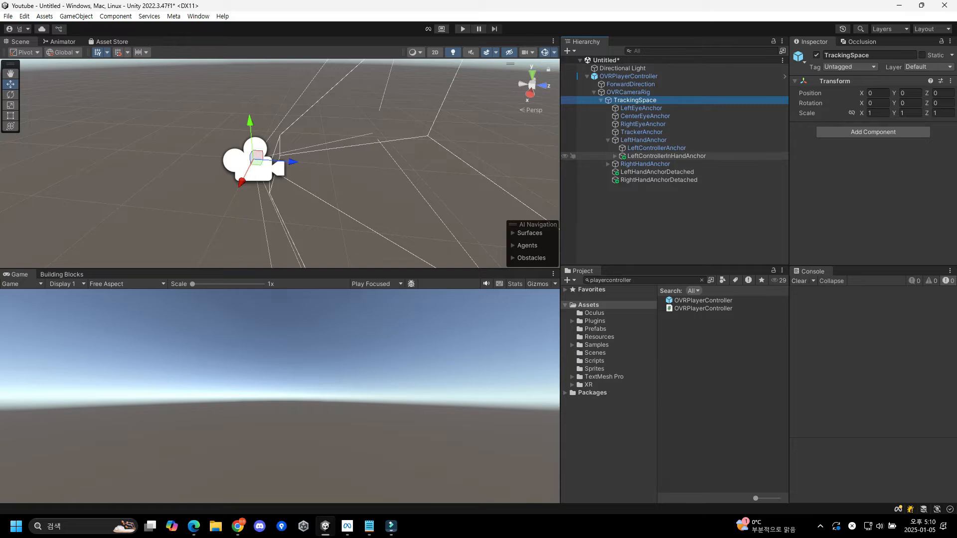
click(614, 156)
click(632, 281)
text(ovrhandpreh)
drag(697, 300, 675, 164)
click(903, 195)
click(868, 227)
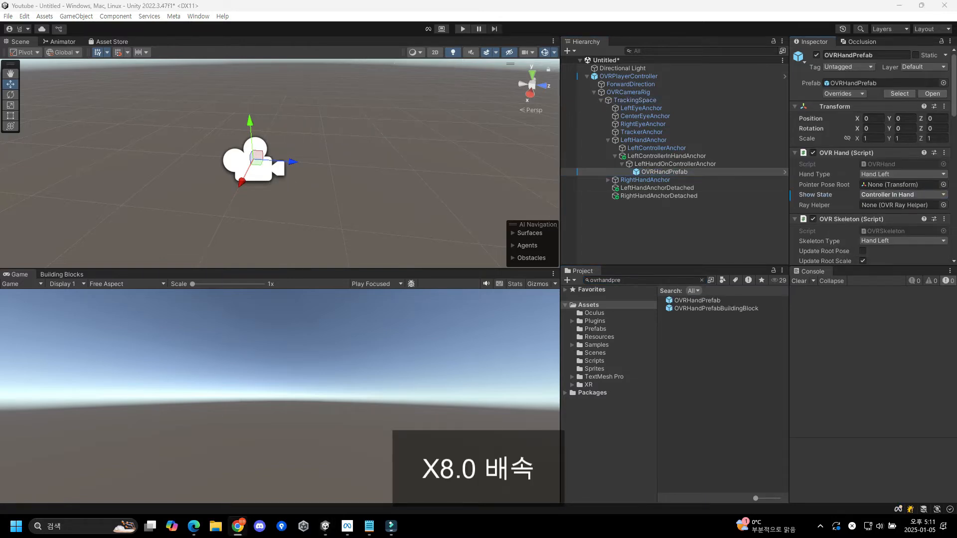
- Add the OVRControllerPrefab under LeftControllerInHandAnchor and set its Controller to L Touch
click(644, 280)
text(ovrcontrollerpre)
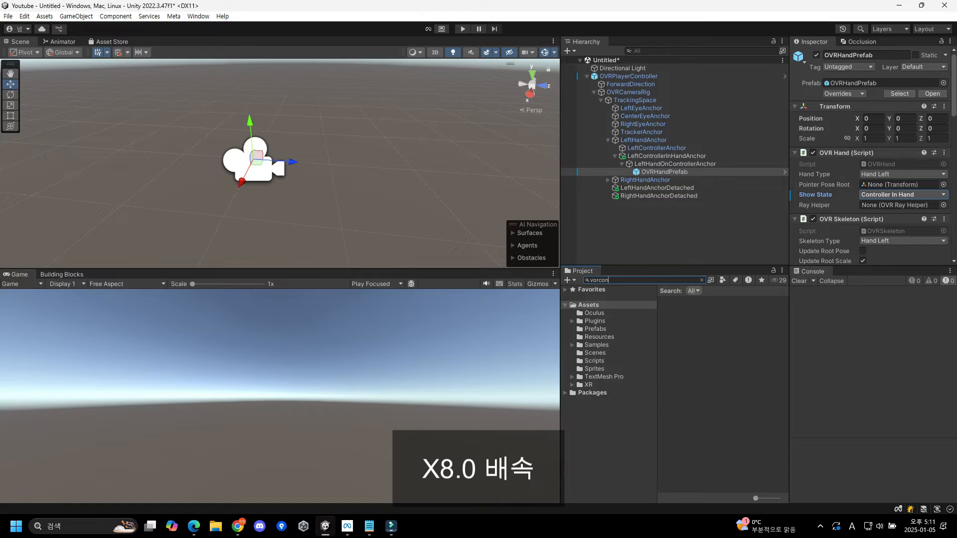
drag(703, 301, 667, 157)
scroll(900, 185, down, 3)
click(902, 215)
click(892, 253)
- Add another OVRControllerPrefab under RightControllerInHandAnchor
click(665, 172)
scroll(870, 175, down, 6)
click(609, 188)
click(615, 204)
drag(703, 301, 668, 204)
- Copy the left OVRHandPrefab under RightHandOnControllerAnchor and set the copy's Hand Type to Hand Right
click(664, 172)
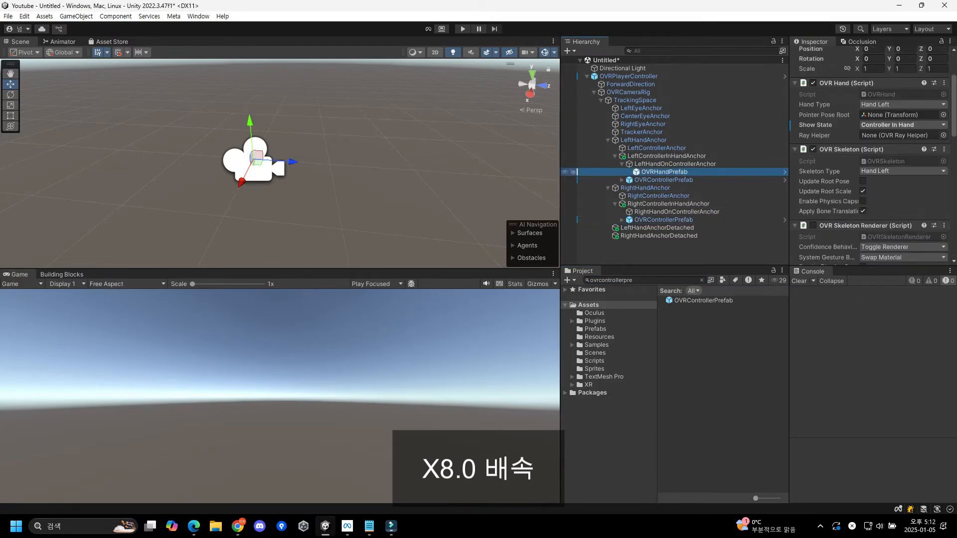
click(677, 212)
click(903, 174)
click(922, 206)
click(664, 172)
click(665, 220)
- Save the scene as Locomotion in the project's Scenes folder
key(ctrl+s)
double_click(112, 171)
click(270, 235)
text(Locomotion)
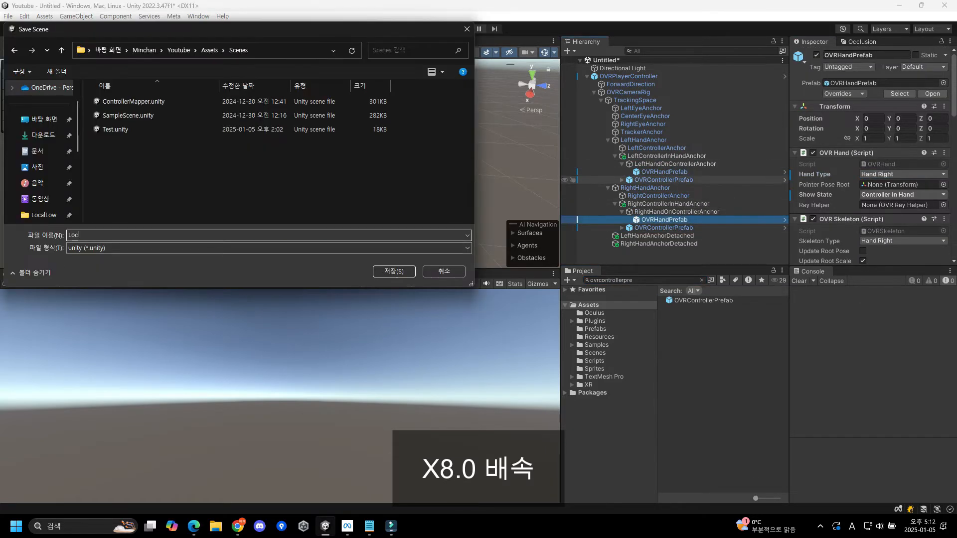
key(Return)
scroll(871, 174, down, 15)
click(602, 101)
click(643, 280)
text(ovrcontrollerdriv)
drag(712, 308, 628, 92)
key(ctrl+z)
- Add the OVRInteraction prefab under OVRCameraRig and nest the OVRControllerDrivenHands prefab inside it
click(643, 281)
text(ovrinteraction)
click(643, 280)
text(ovrcontrollerdri)
drag(713, 308, 635, 252)
- Expand OVRControllerDrivenHands and inspect the components of HandDataLeft and RightHand
click(608, 261)
scroll(648, 225, down, 3)
click(615, 221)
scroll(649, 214, down, 2)
click(655, 205)
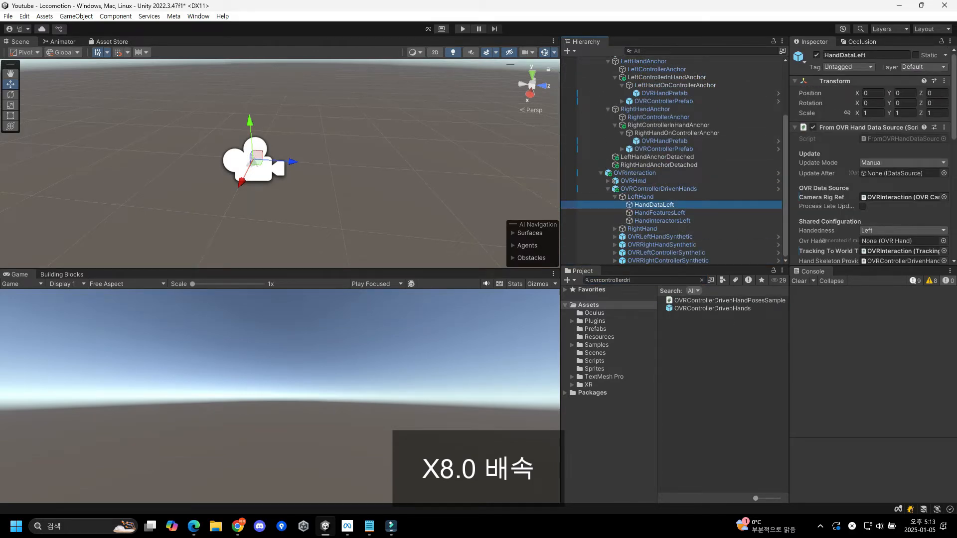
click(642, 229)
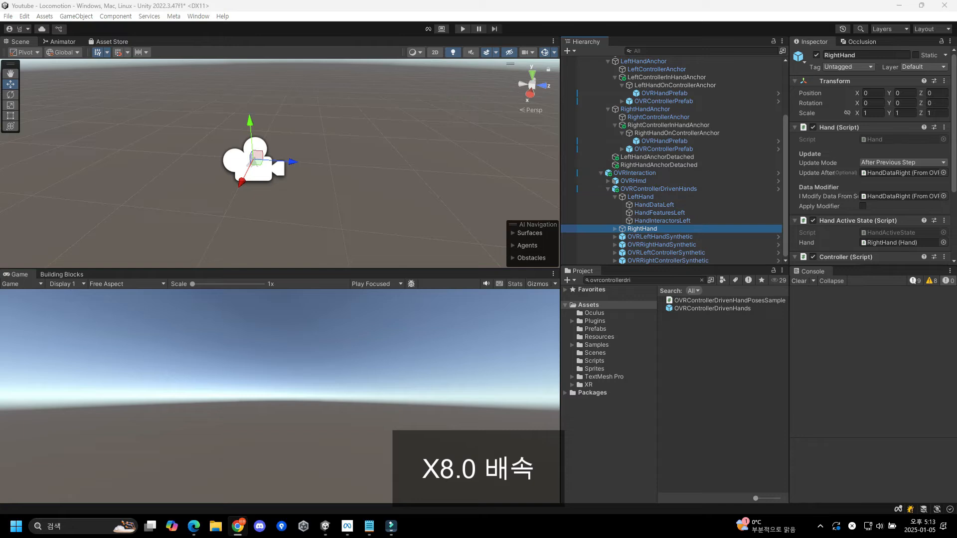
- Change the OVRCameraRig's Tracking Origin Type in OVR Manager and review its Quest Features settings
scroll(648, 174, up, 3)
click(629, 92)
scroll(872, 200, down, 10)
click(903, 68)
click(903, 86)
scroll(873, 164, down, 3)
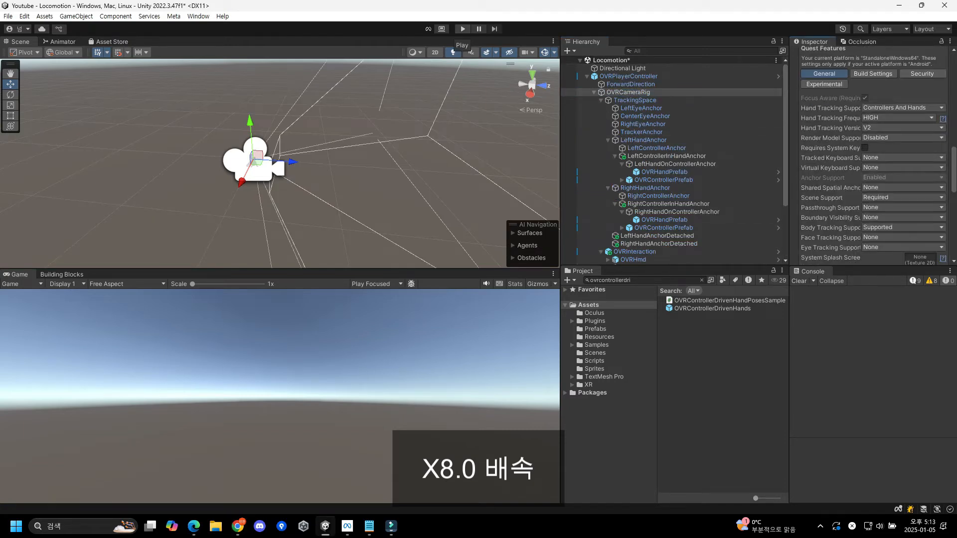
- Run the scene in play mode to test the player rig, and stop it
click(463, 29)
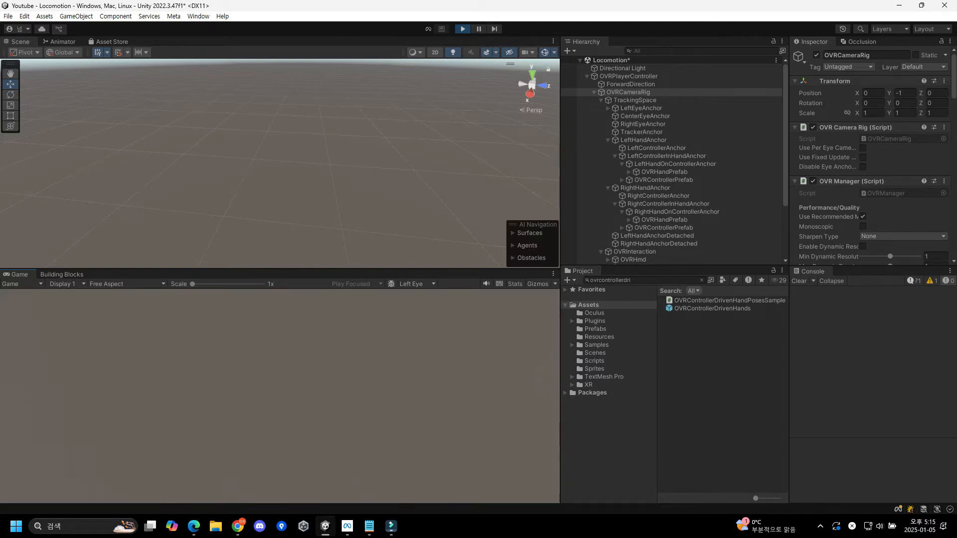
key(ctrl+p)
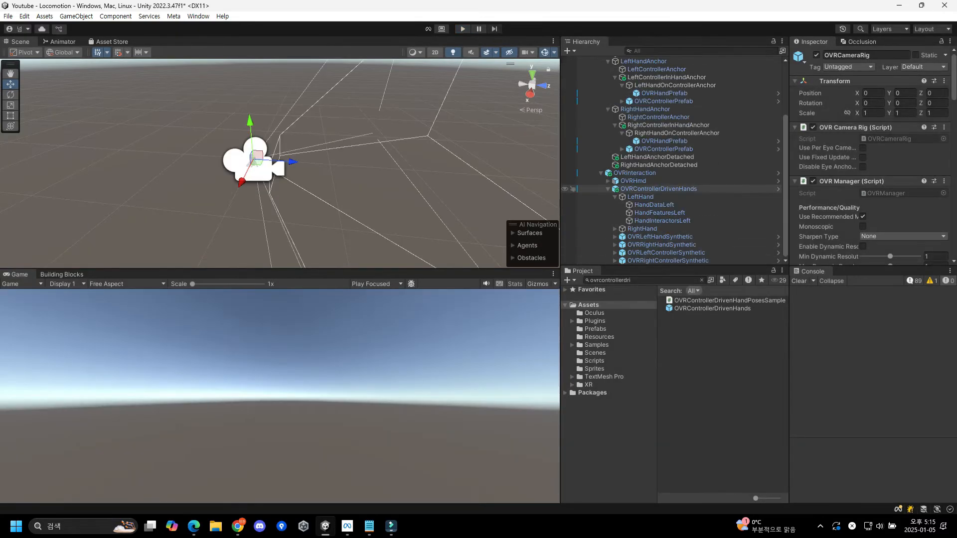
- Add a Plane to the scene as the floor and set its position to 0, 0, 0
click(629, 76)
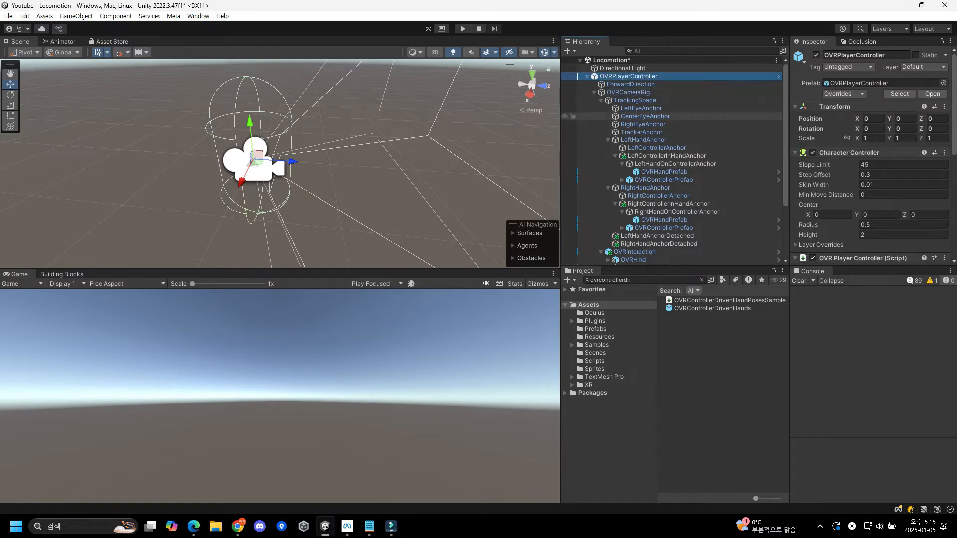
click(587, 76)
click(673, 159)
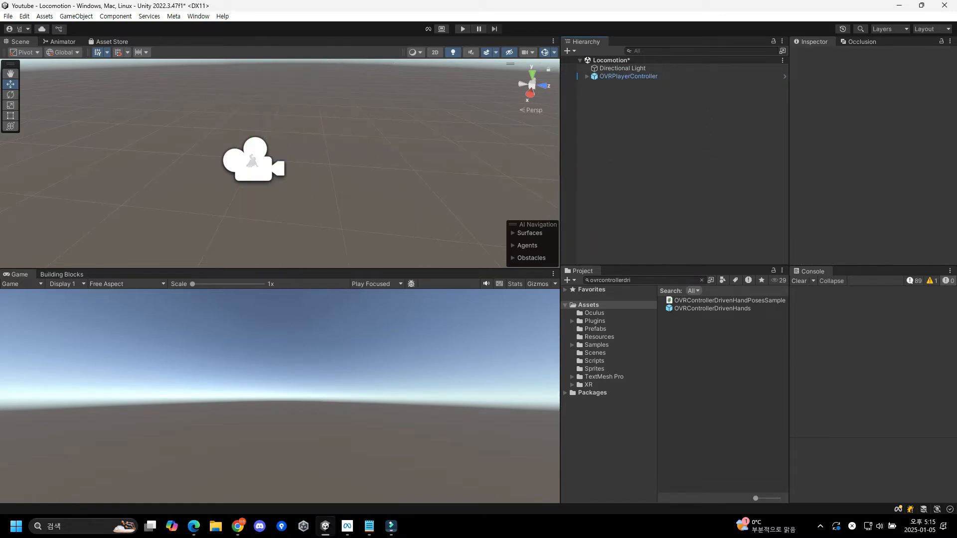
right_click(647, 121)
mouse_move(679, 271)
click(804, 315)
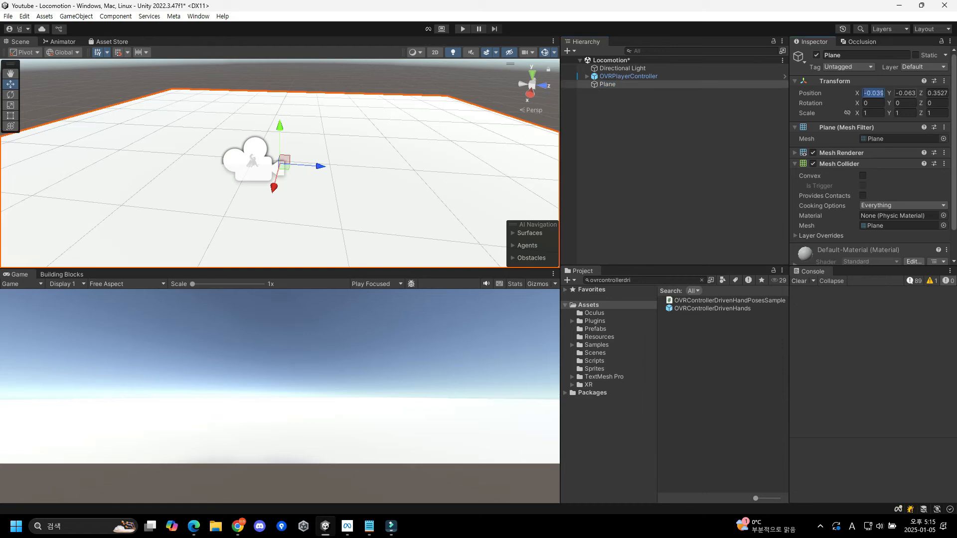
text(0)
key(Tab)
text(0)
key(Tab)
text(0)
click(673, 160)
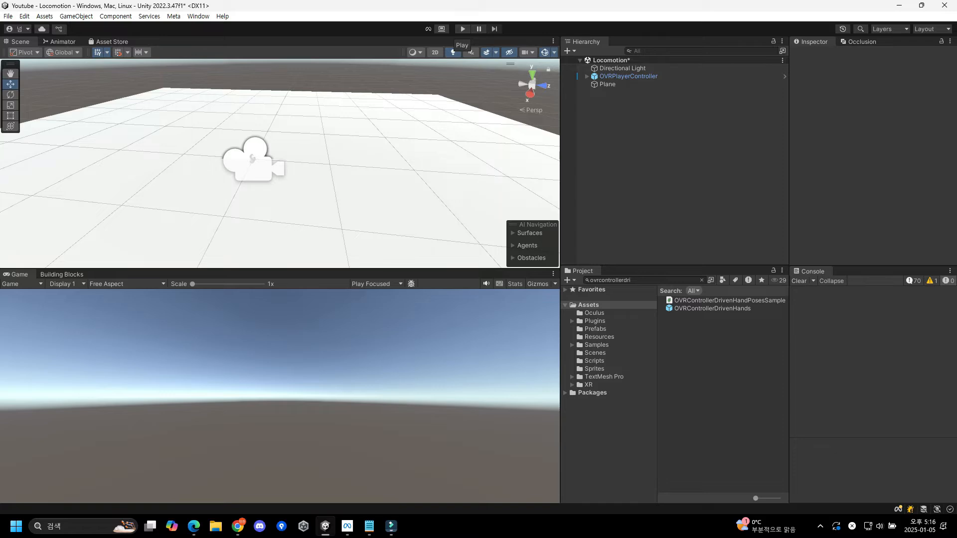
- Check the Controller and Show State options of the left OVRControllerPrefab and inspect LeftControllerInHandAnchor
click(587, 76)
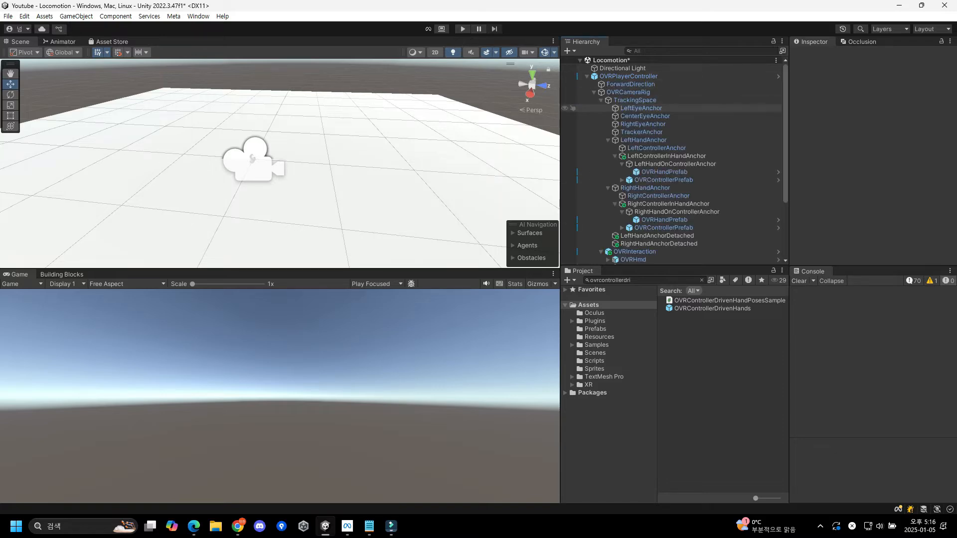
click(664, 180)
scroll(892, 164, down, 3)
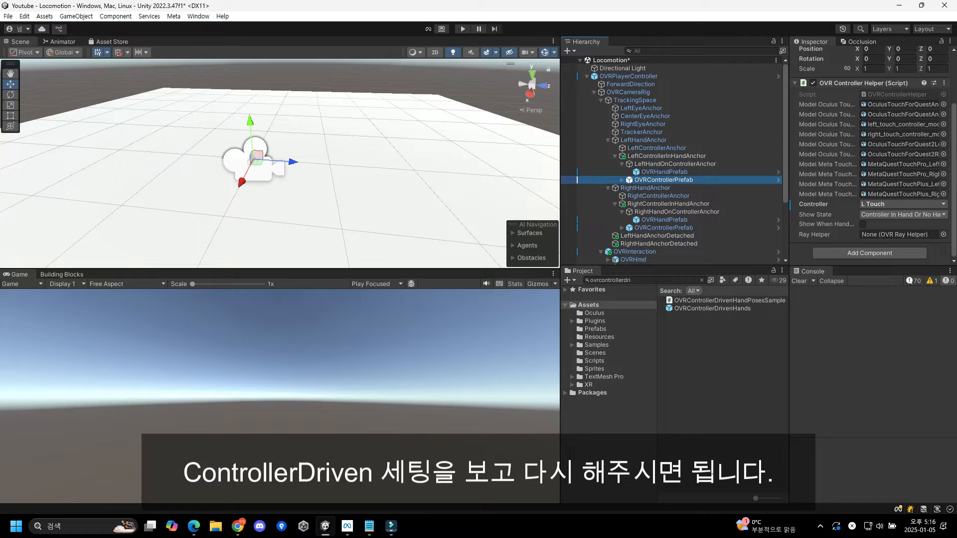
click(902, 214)
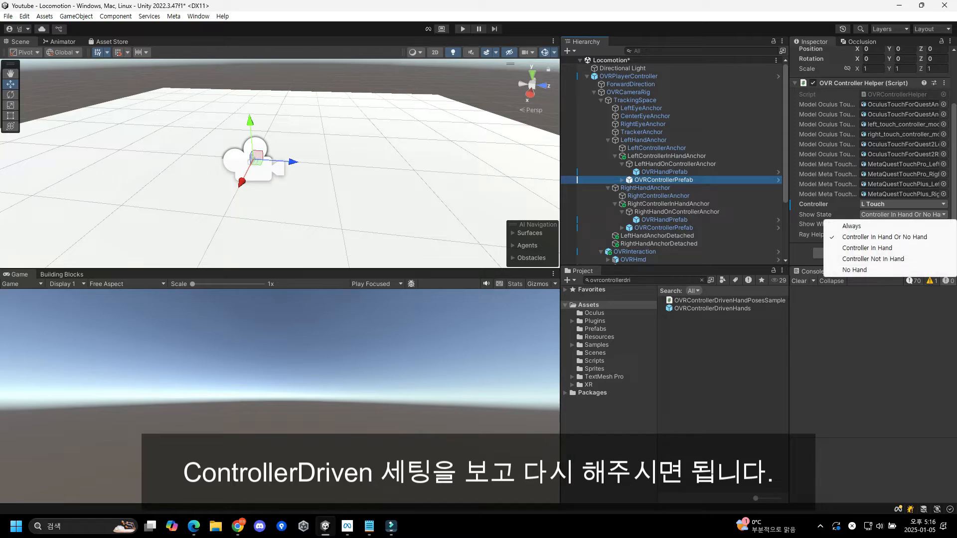
click(667, 156)
click(667, 156)
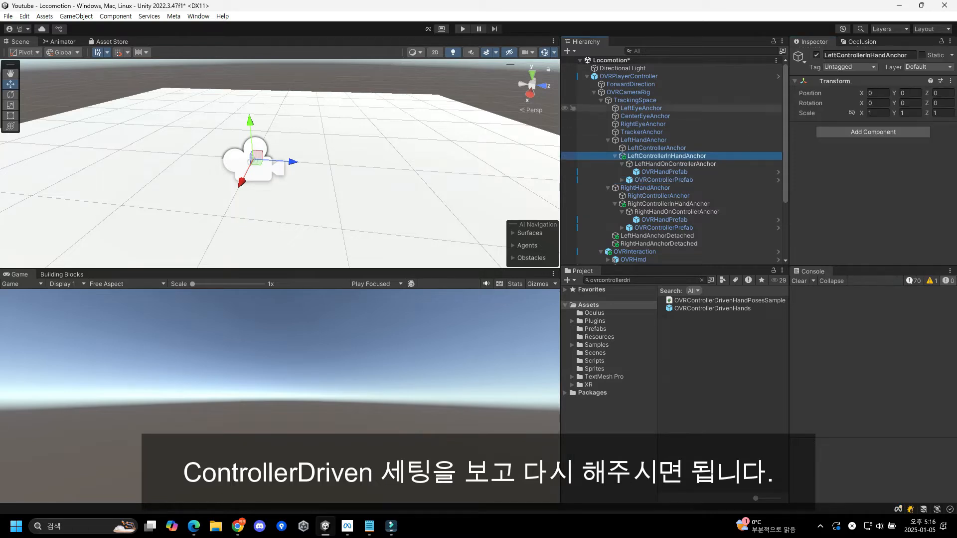
- Delete the OVRPlayerController and the floor Plane from the Locomotion scene
click(629, 76)
key(Delete)
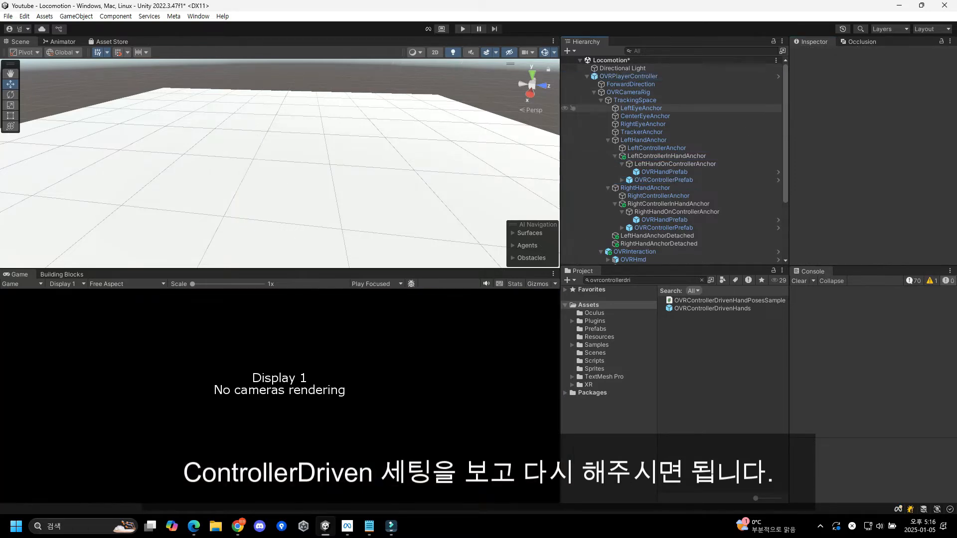
click(629, 77)
key(Delete)
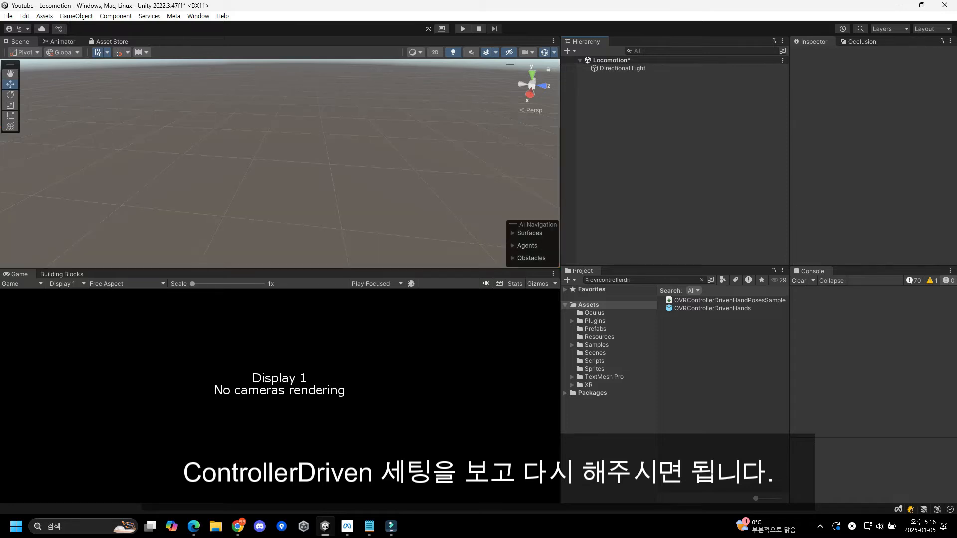
- Search the project for ovrcamera and add the OVRCameraRig prefab to the scene
click(641, 281)
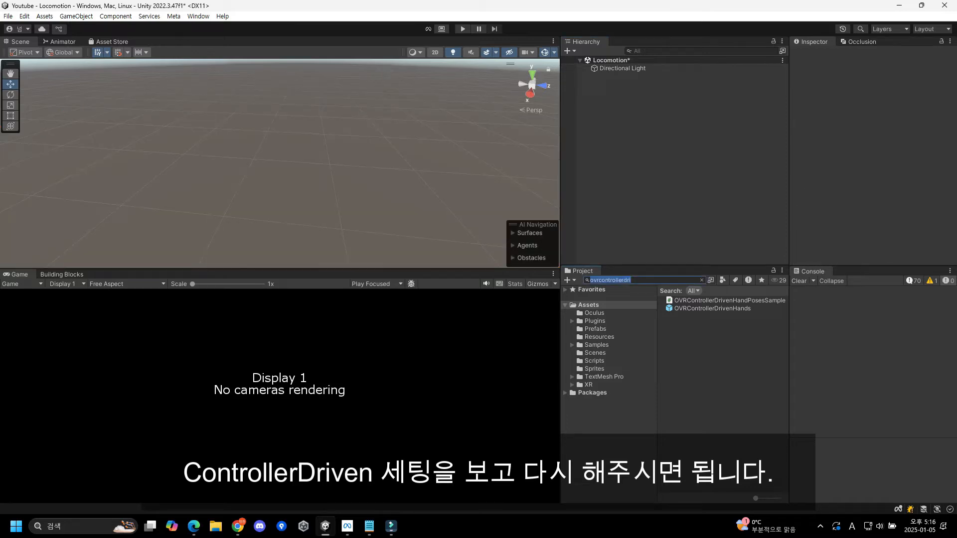
text(ovr)
key(alt+Tab)
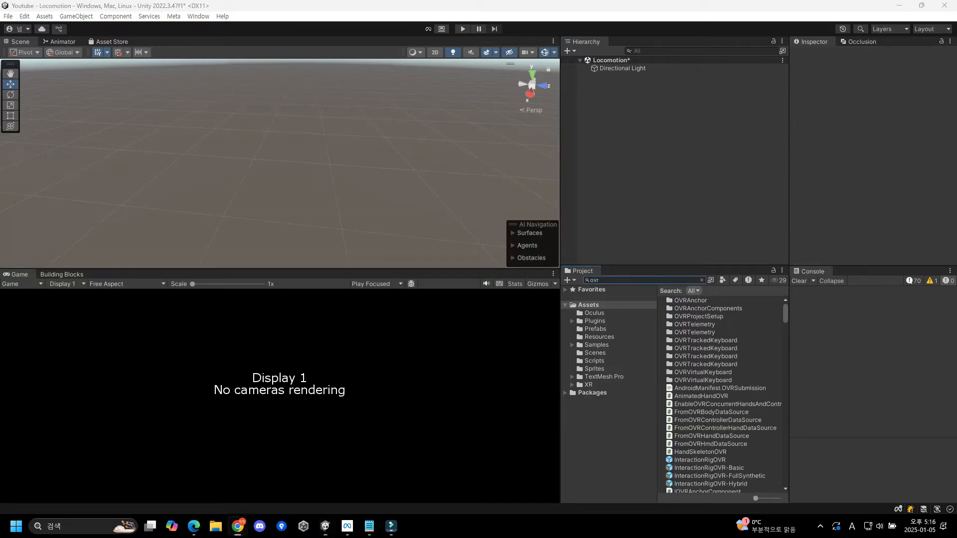
key(alt+Tab)
key(BackSpace)
key(BackSpace)
key(BackSpace)
text(vor)
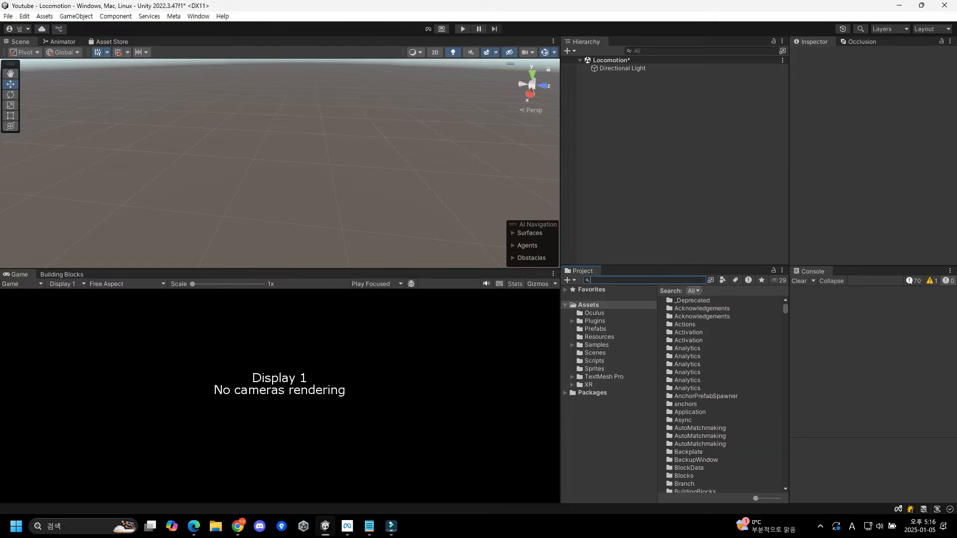
text(ovrcamera)
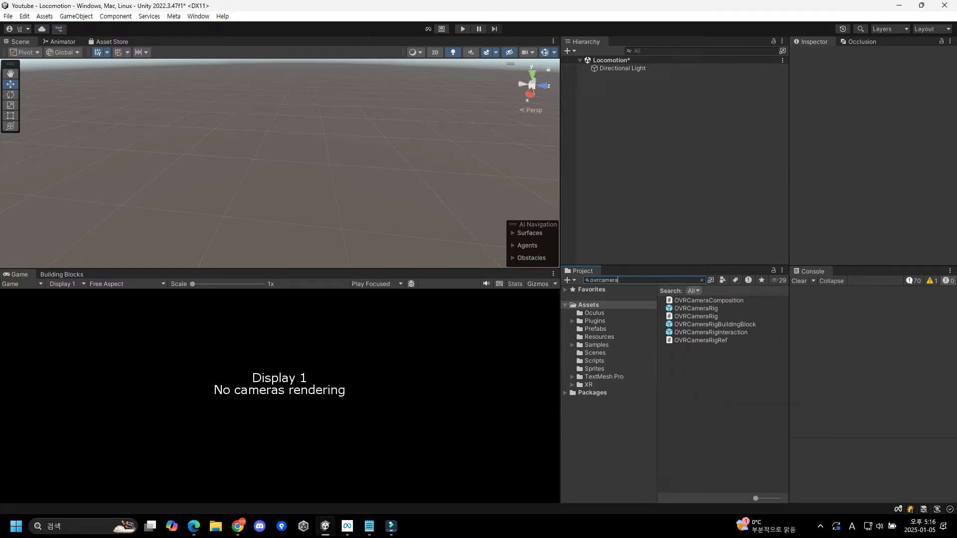
drag(696, 308, 640, 109)
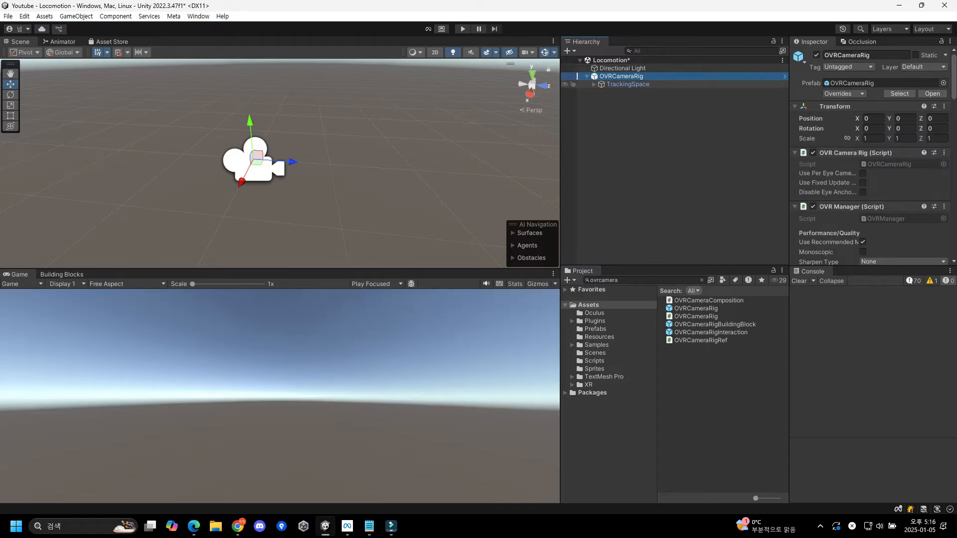
- Set the OVRCameraRig's Tracking Origin Type to Floor Level in OVR Manager and review its Quest Features settings
scroll(873, 157, down, 6)
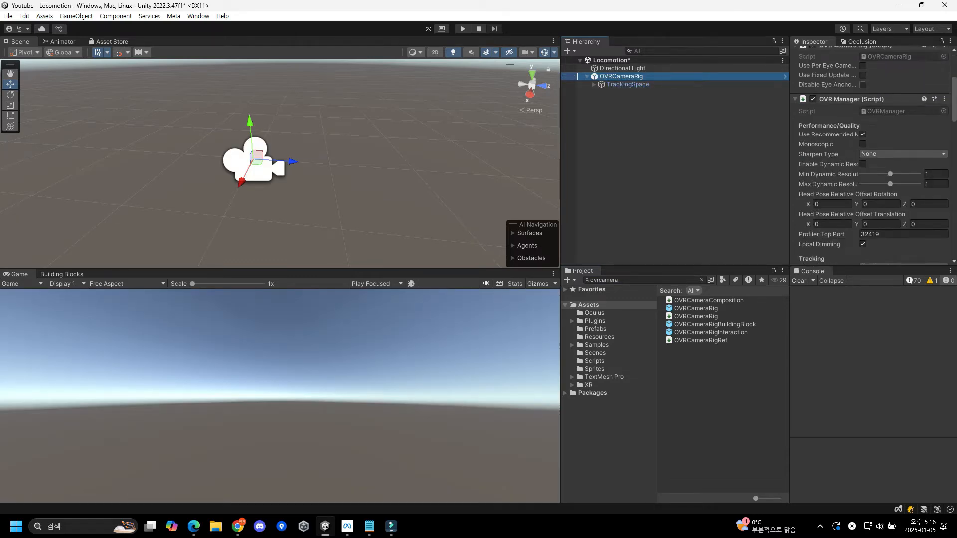
scroll(903, 150, down, 3)
click(903, 105)
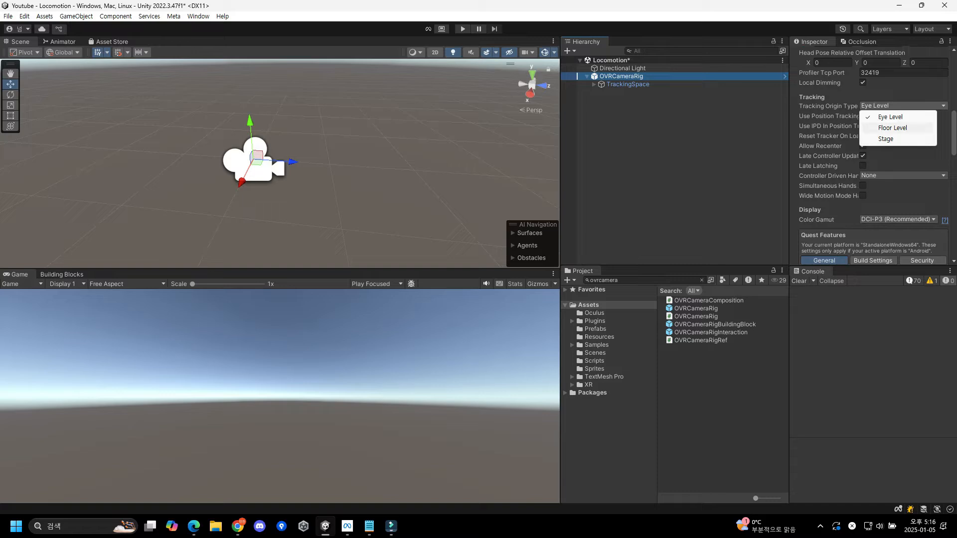
click(877, 126)
scroll(877, 126, down, 2)
scroll(873, 155, down, 2)
scroll(872, 155, down, 8)
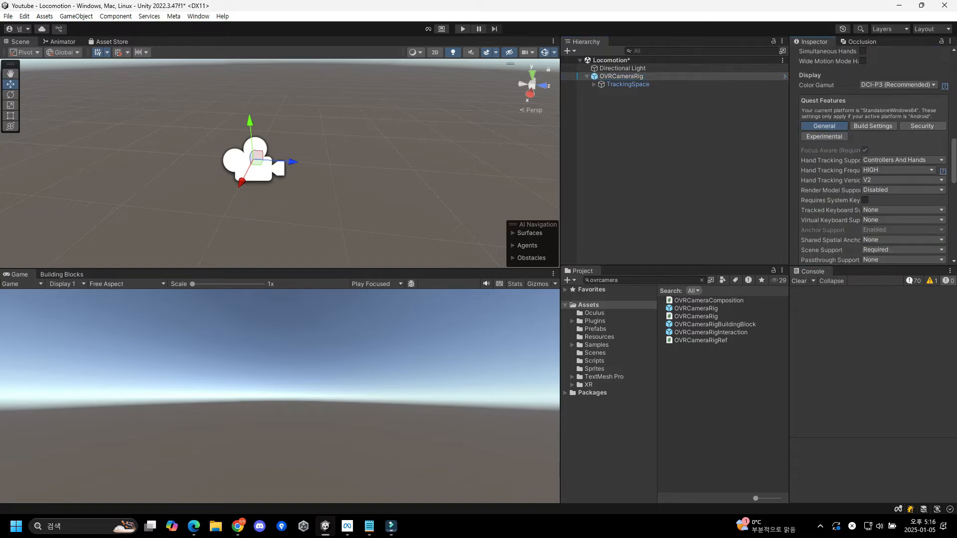
scroll(873, 155, up, 15)
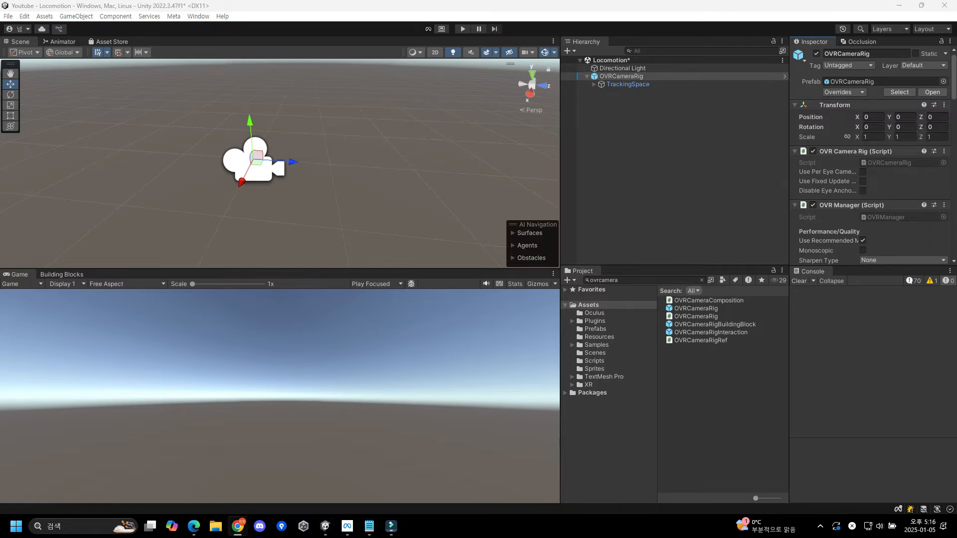
- Search the project for ovrinter and add the OVRInteraction prefab as a child of OVRCameraRig
text(ovrinter)
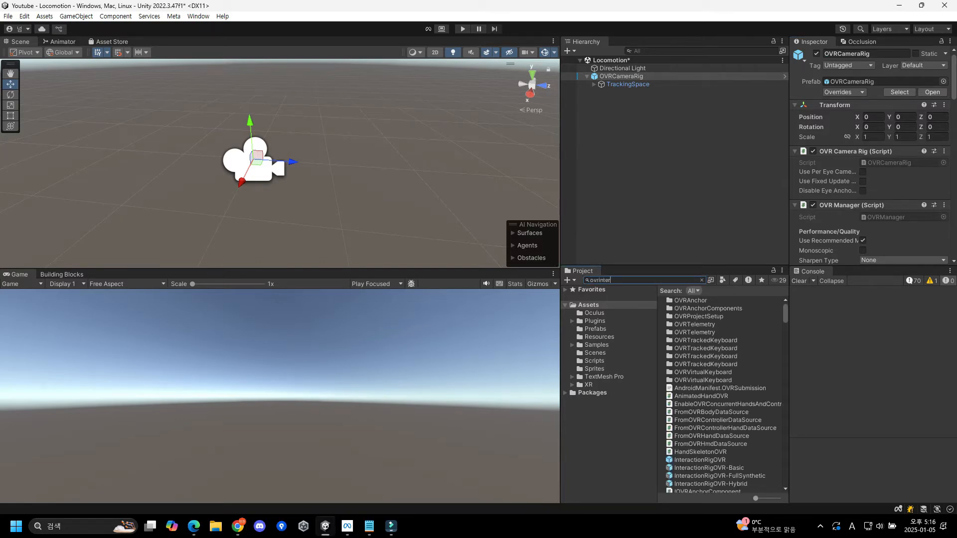
key(Down)
drag(696, 301, 621, 76)
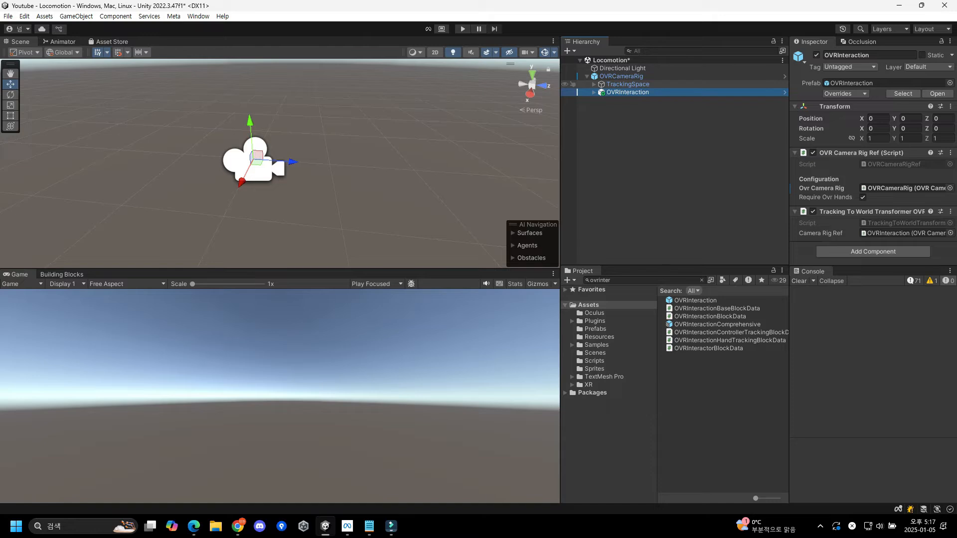
- Create an empty object named OVRHands under LeftHandAnchor in the rig's TrackingSpace
click(595, 84)
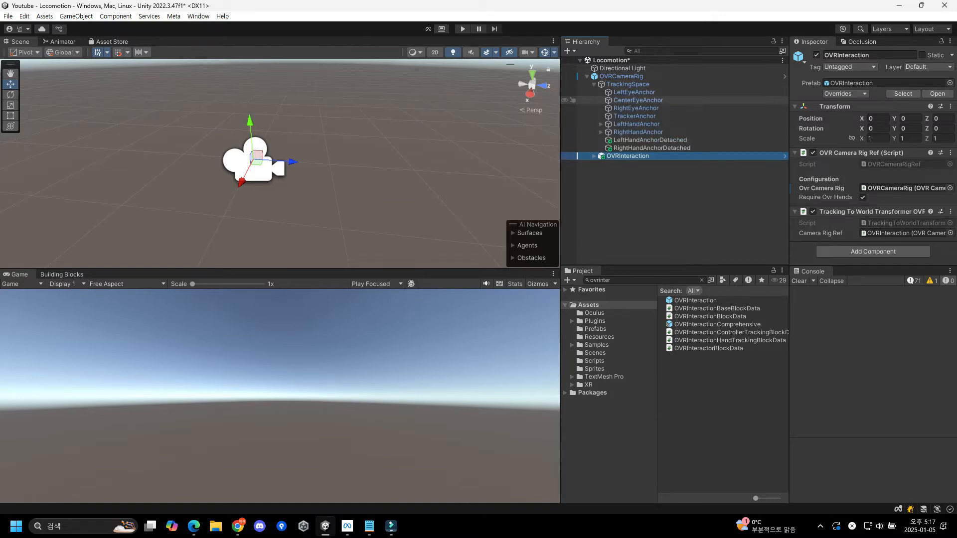
click(602, 124)
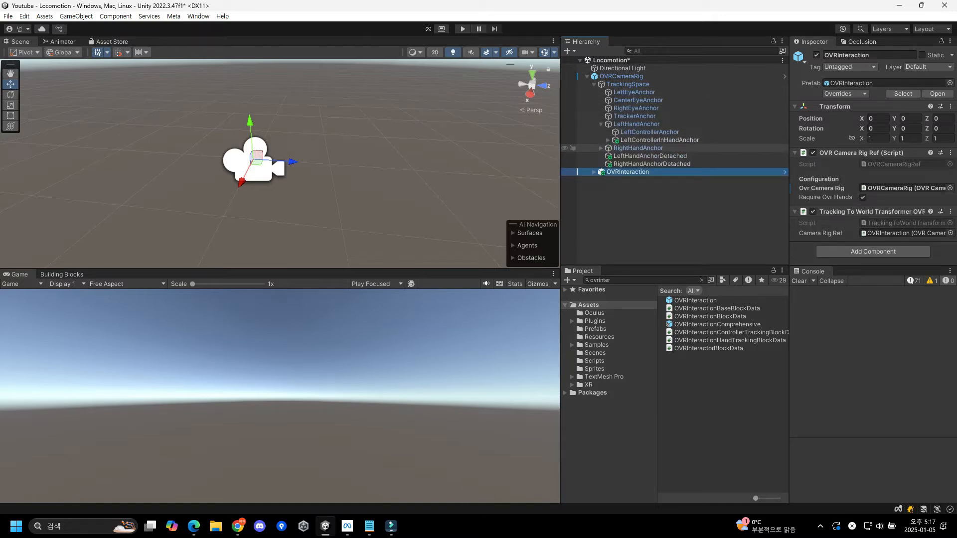
click(601, 148)
right_click(633, 124)
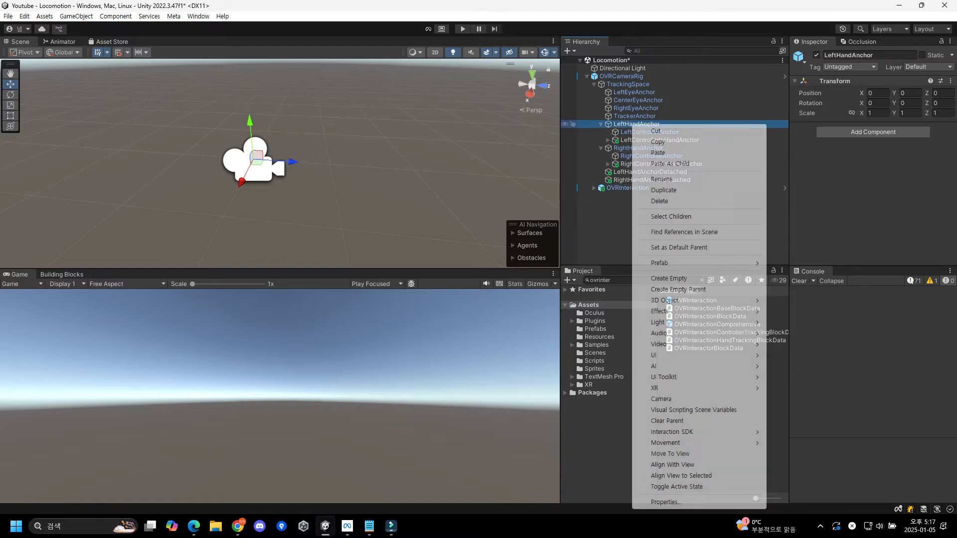
click(668, 279)
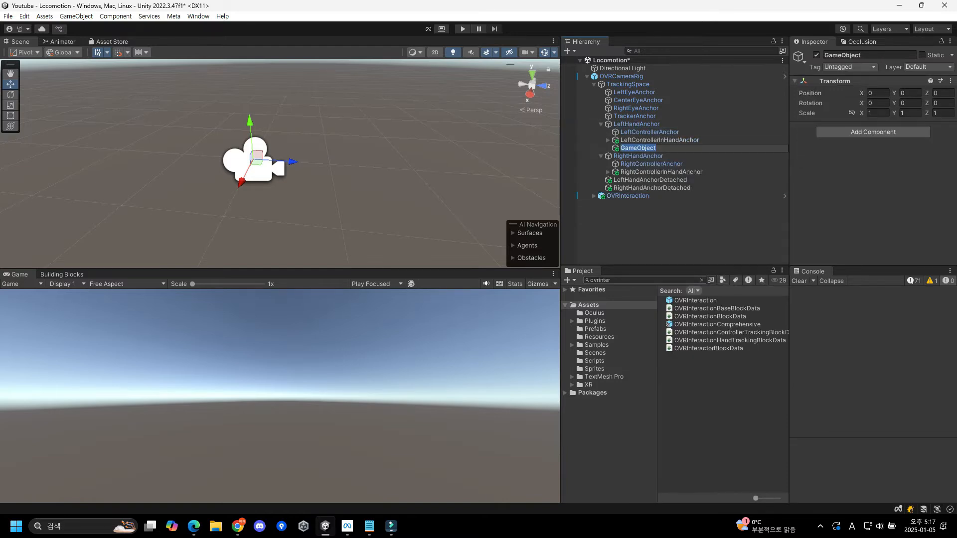
text(OVRHands)
key(Return)
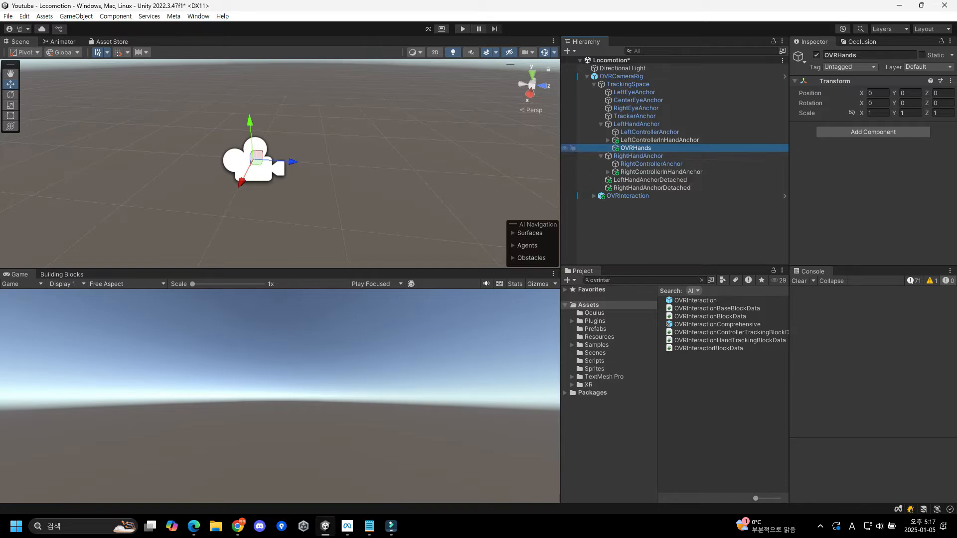
- Add OVR Hand and OVR Skeleton components to OVRHands and set its Hand Type to Hand Left
click(873, 132)
text(ovrhand)
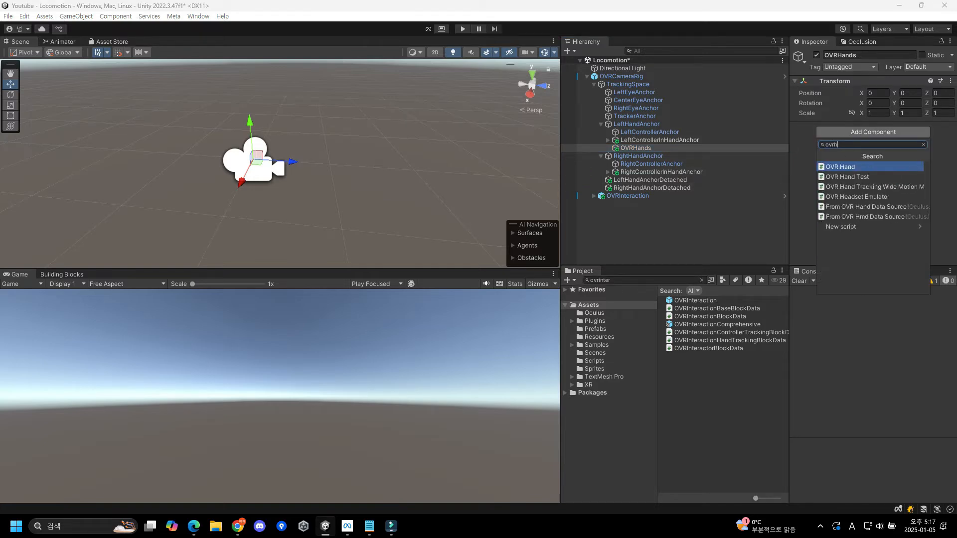
key(Return)
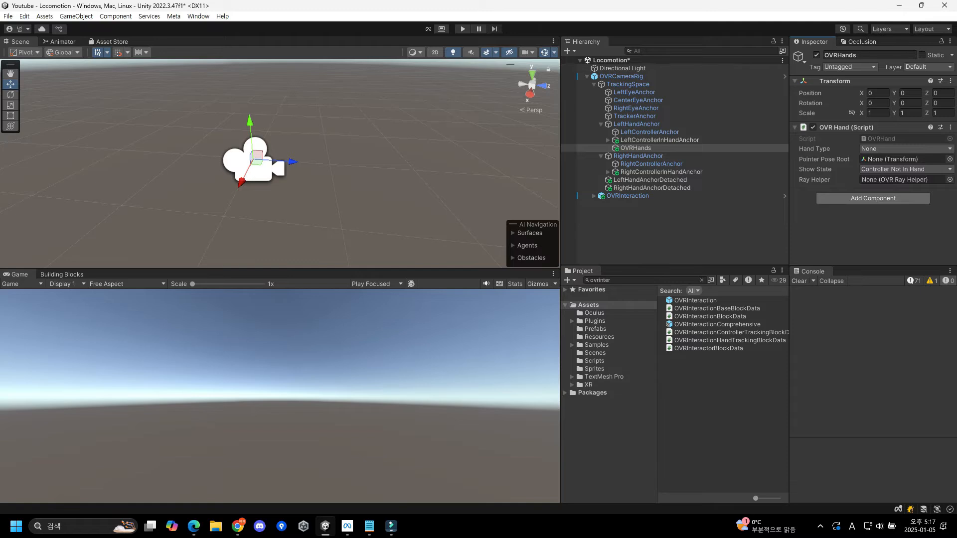
click(873, 197)
text(ovrskel)
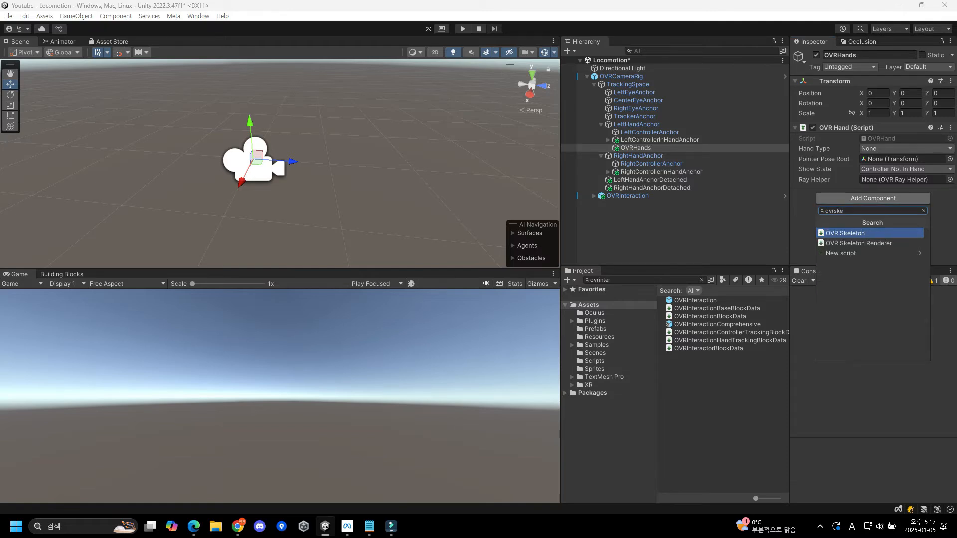
key(Return)
click(903, 148)
click(872, 173)
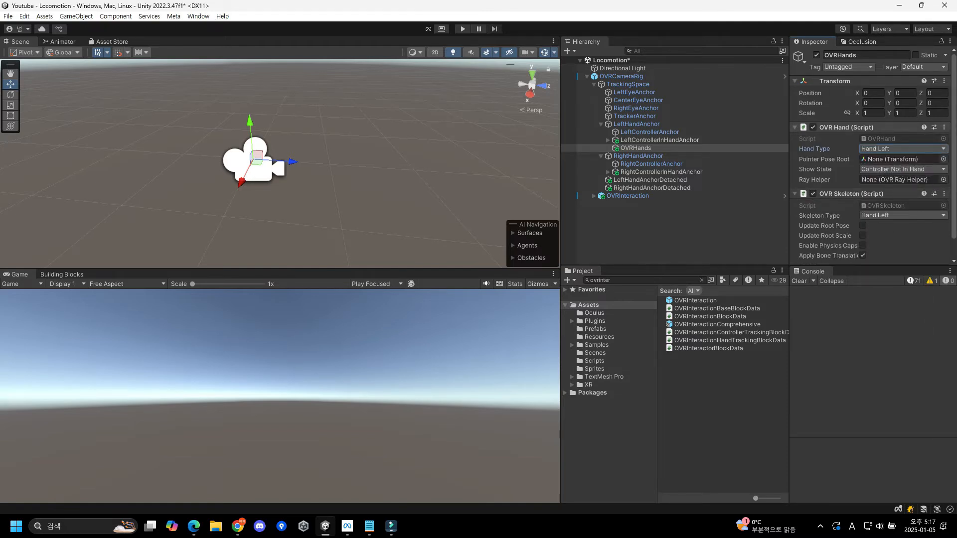
- Duplicate the left OVRHands object, move the copy under RightHandAnchor and rename it OVRHands
key(ctrl+d)
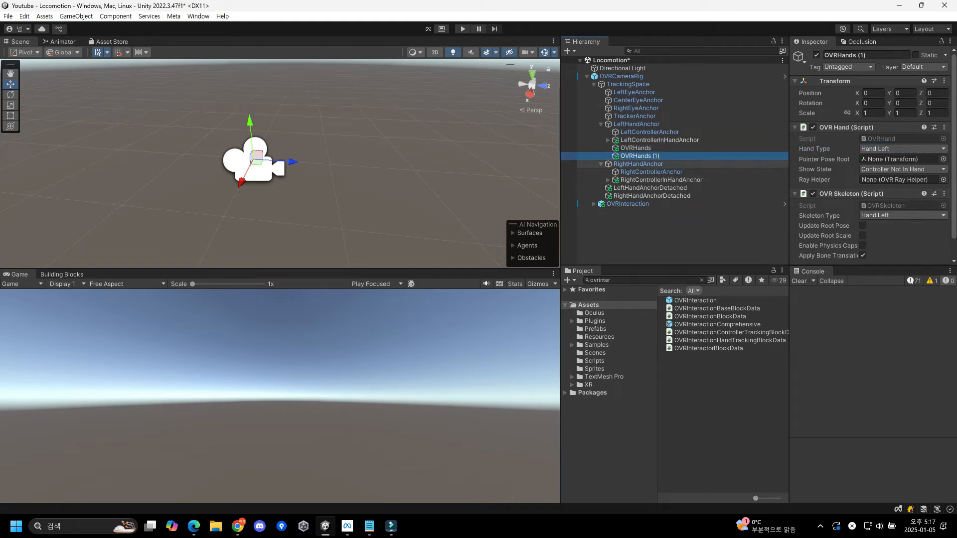
drag(640, 156, 638, 164)
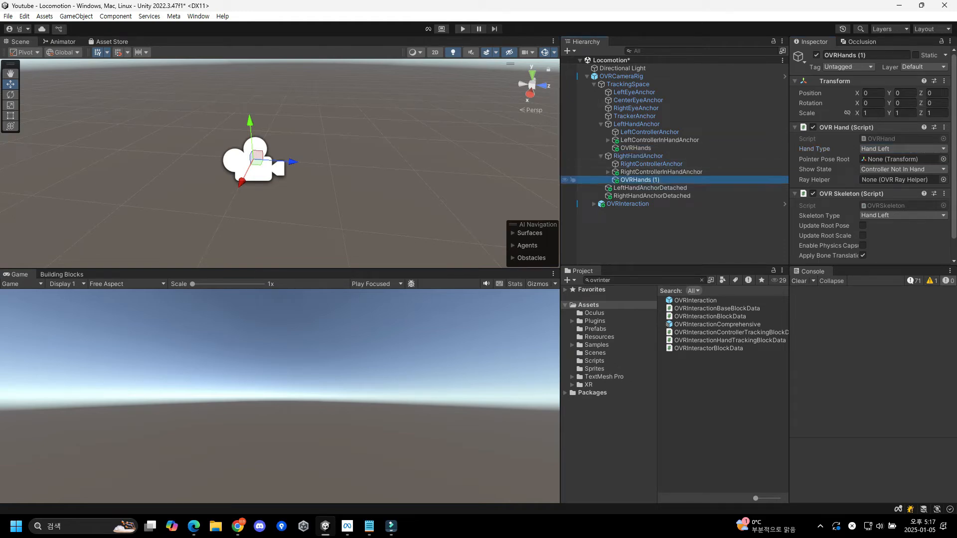
click(652, 180)
drag(652, 180, 661, 180)
key(BackSpace)
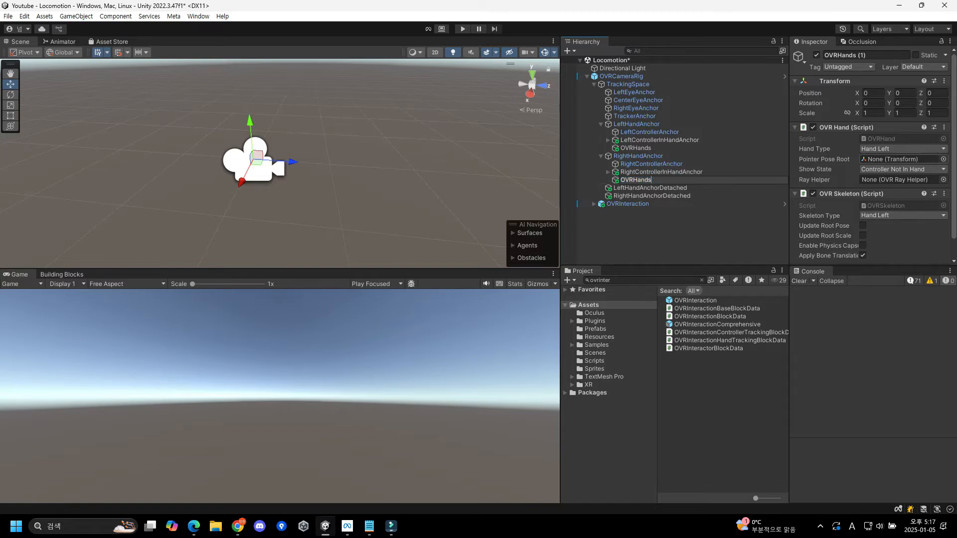
- Change the Hand Type of the OVRHands object under RightHandAnchor and save the scene
click(902, 149)
click(894, 182)
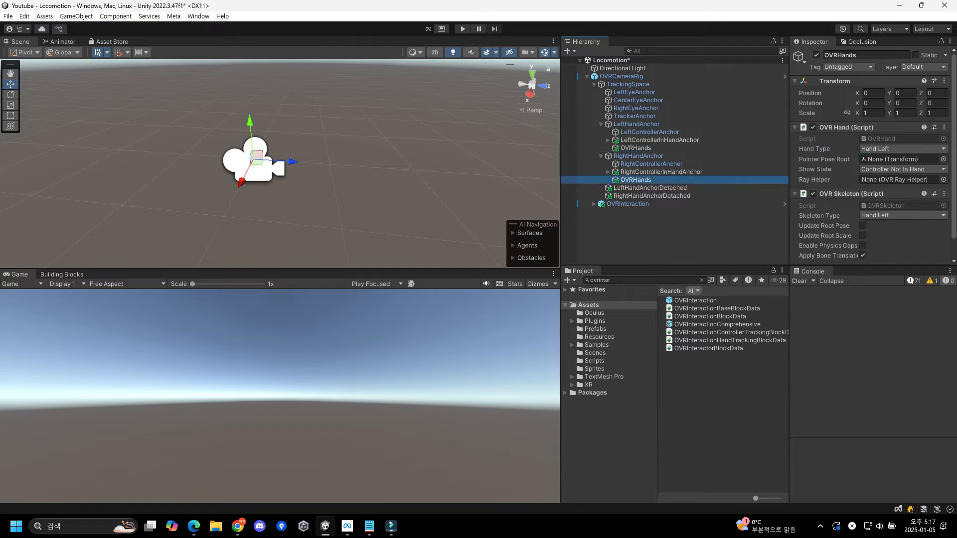
key(ctrl+s)
click(693, 231)
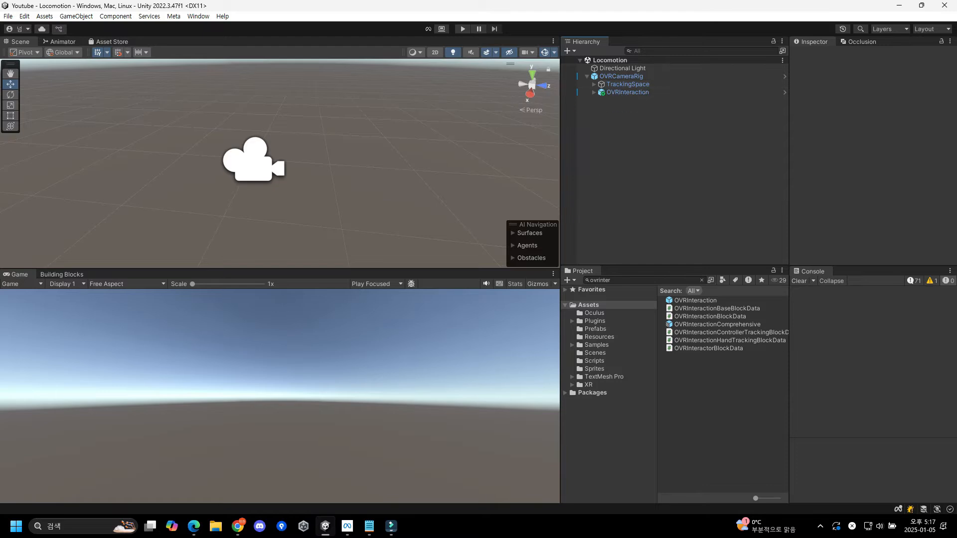
- Search the project for Locomotion assets and inspect the OVRHmd object under OVRInteraction
text(Locomotion)
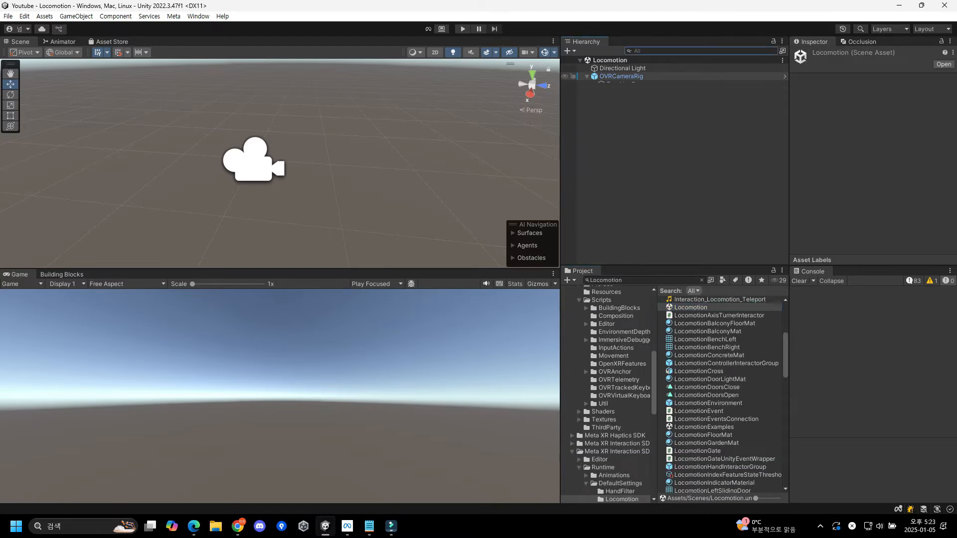
click(594, 92)
click(626, 100)
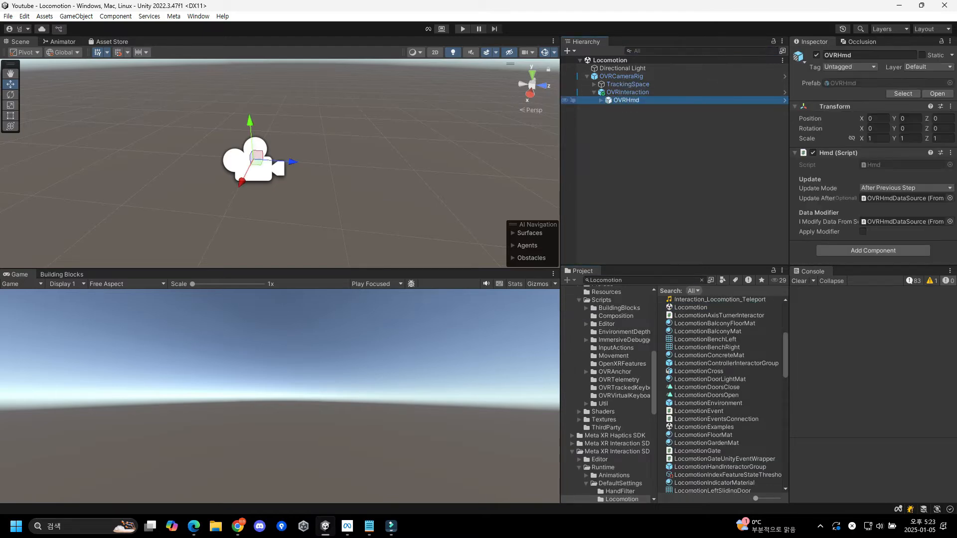
click(594, 92)
- Search the project for ovrhands and add the OVRHands prefab as a child of OVRInteraction
click(623, 280)
text(ovrhands)
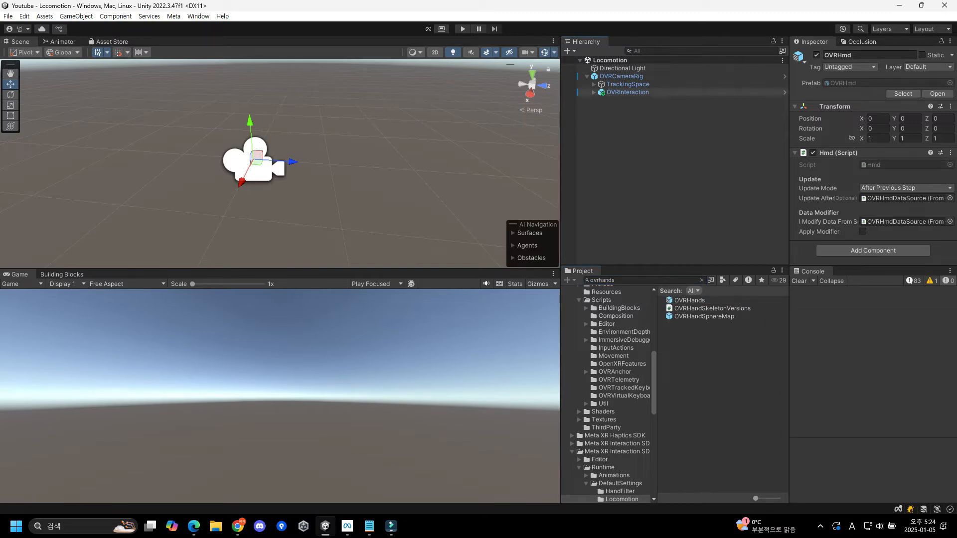
drag(689, 301, 628, 93)
- Expand LeftHand and RightHand under OVRHands and inspect the Best Hover Interactor Group of HandInteractorsLeft
click(601, 108)
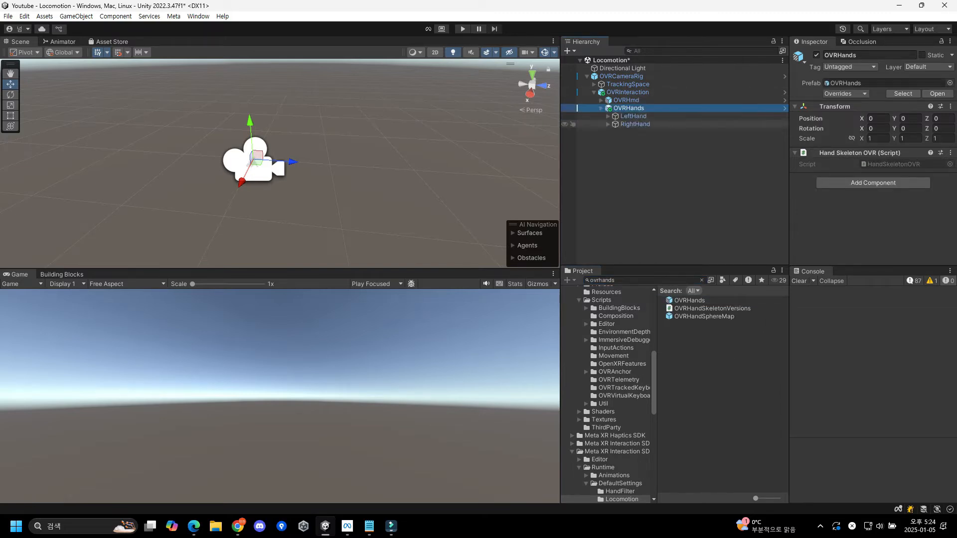
click(608, 116)
click(609, 164)
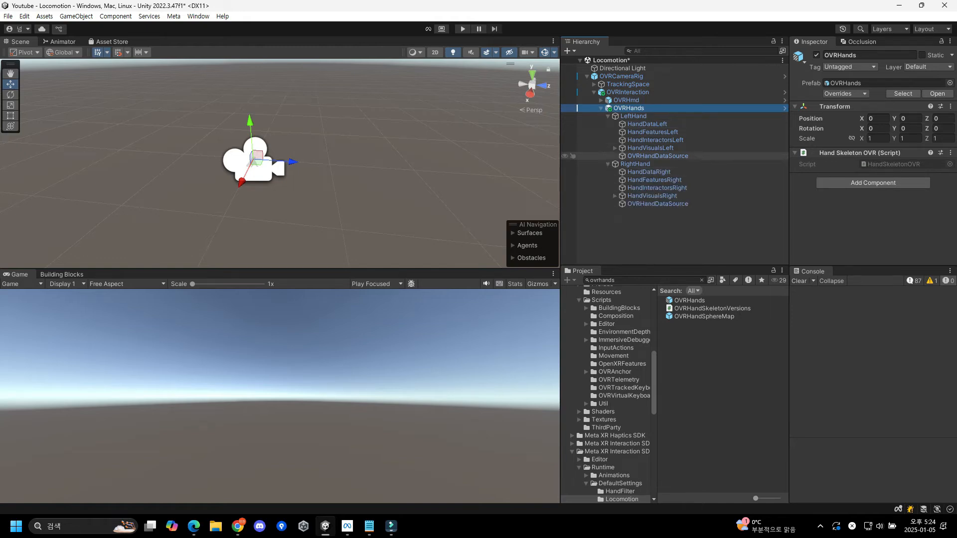
click(651, 149)
click(656, 140)
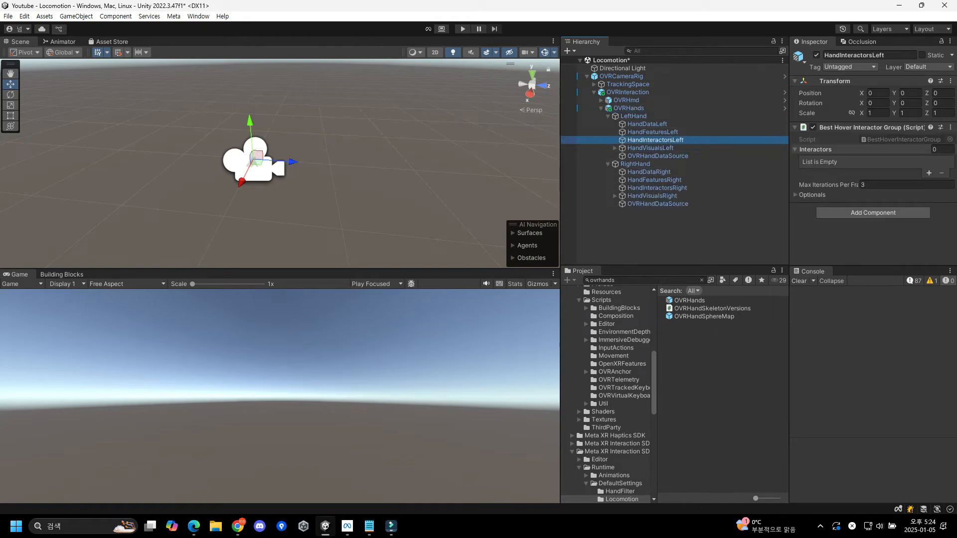
click(815, 149)
click(816, 149)
- Search for locomotionhand and add the LocomotionHandInteractorGroup prefab under both HandInteractorsLeft and HandInteractorsRight
click(623, 280)
text(ovr)
key(BackSpace)
key(BackSpace)
key(BackSpace)
text(locomotionhand)
drag(720, 301, 655, 140)
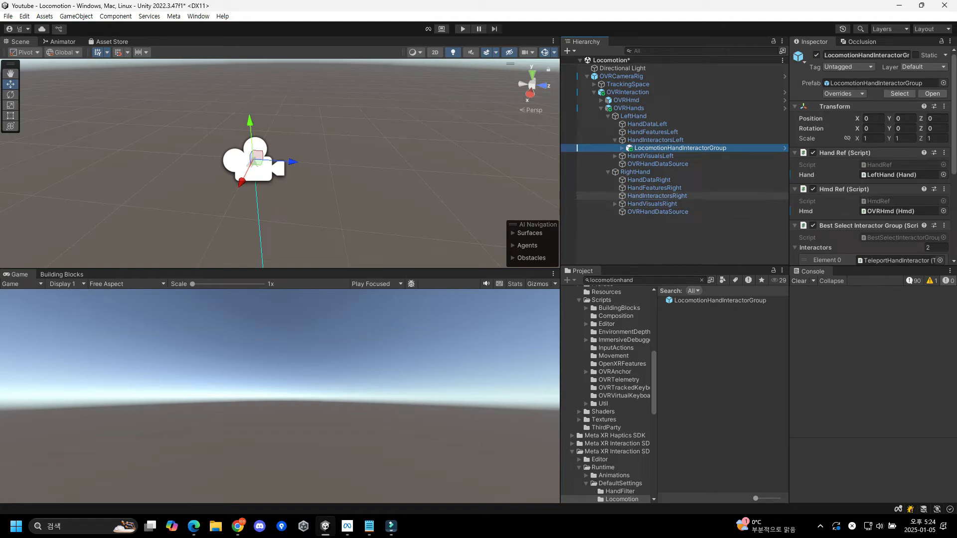
drag(656, 196, 657, 196)
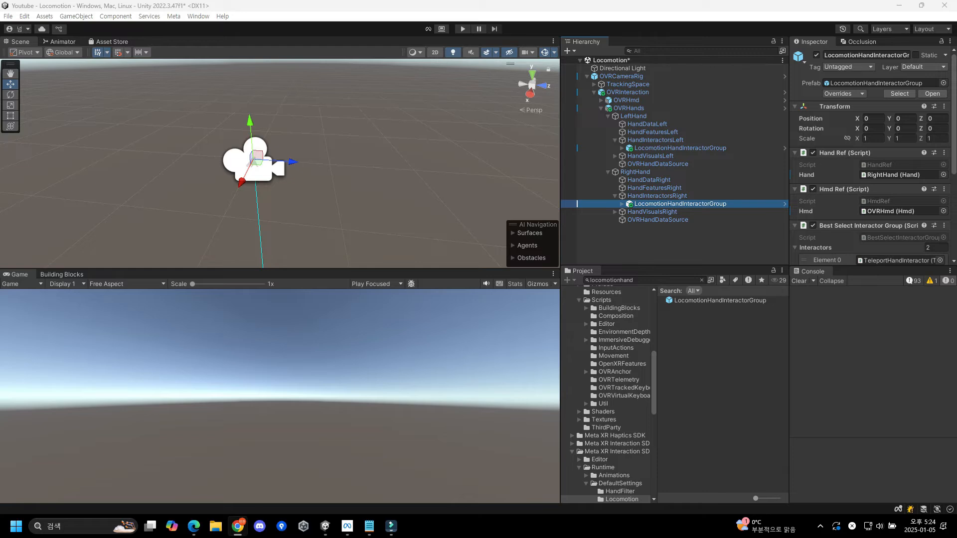
- Create an empty object named Locomotion under OVRInteraction and add the Player Locomotor component to it
click(628, 92)
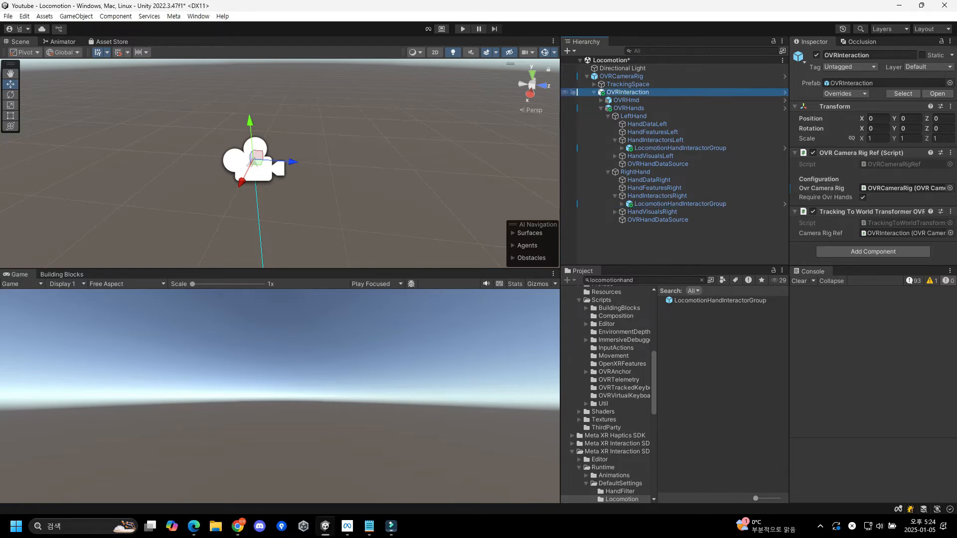
key(ctrl+shift+n)
text(Locomotion)
key(Return)
key(ctrl+shift+a)
text(Playerloco)
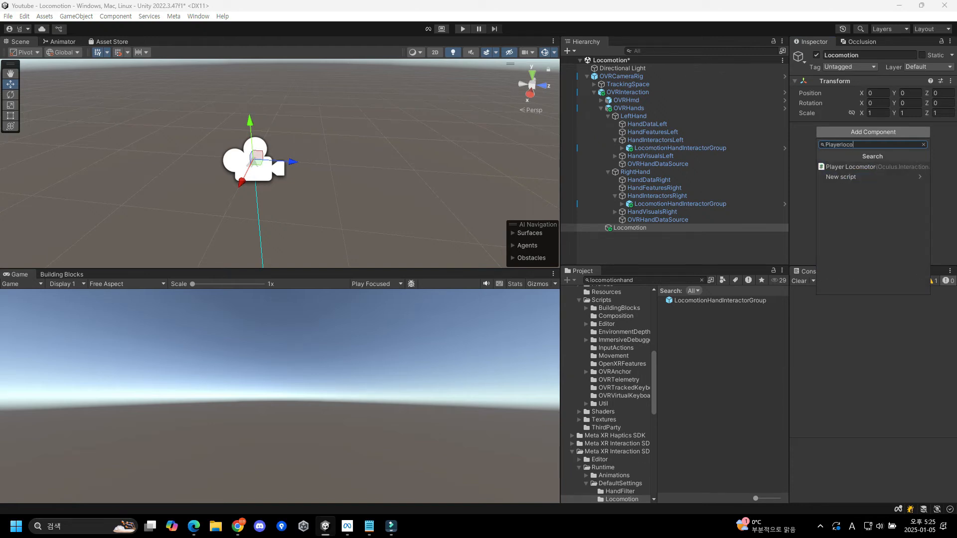
key(Down)
key(Return)
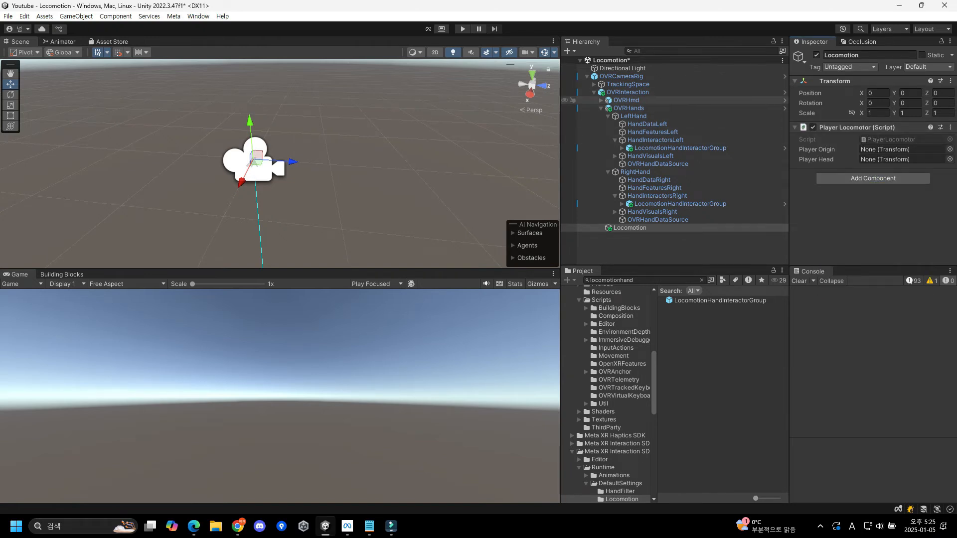
- Assign OVRCameraRig as the Player Origin and CenterEyeAnchor as the Player Head of the Player Locomotor
drag(622, 76, 902, 149)
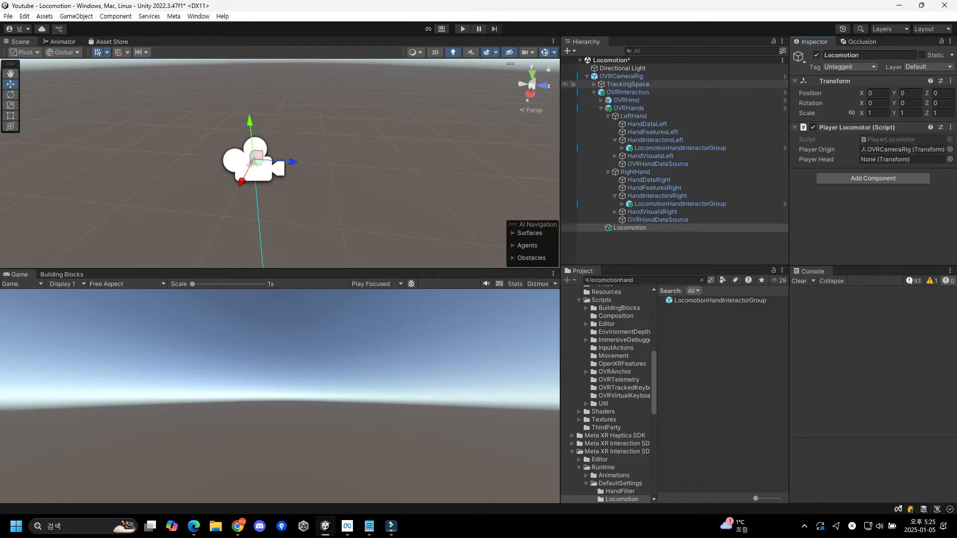
click(595, 84)
drag(638, 101, 902, 160)
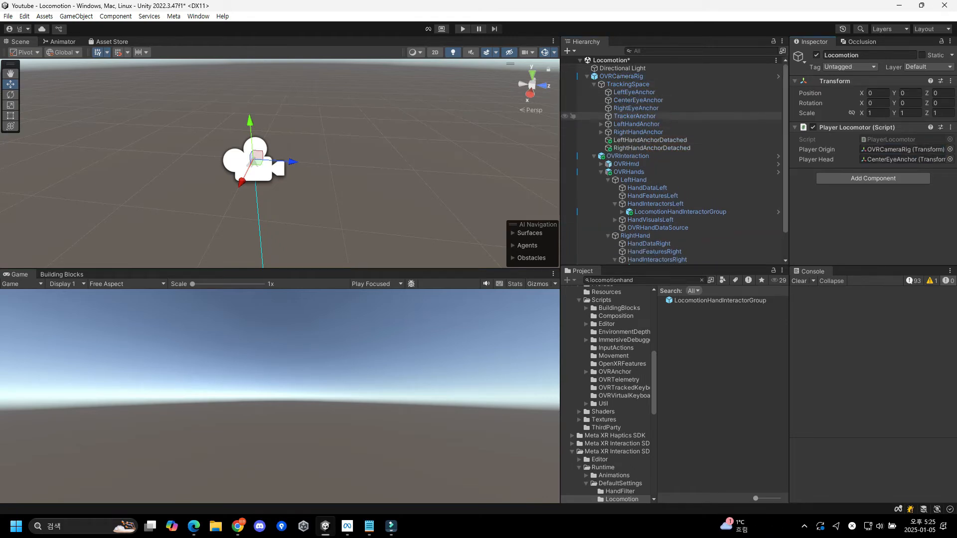
click(594, 84)
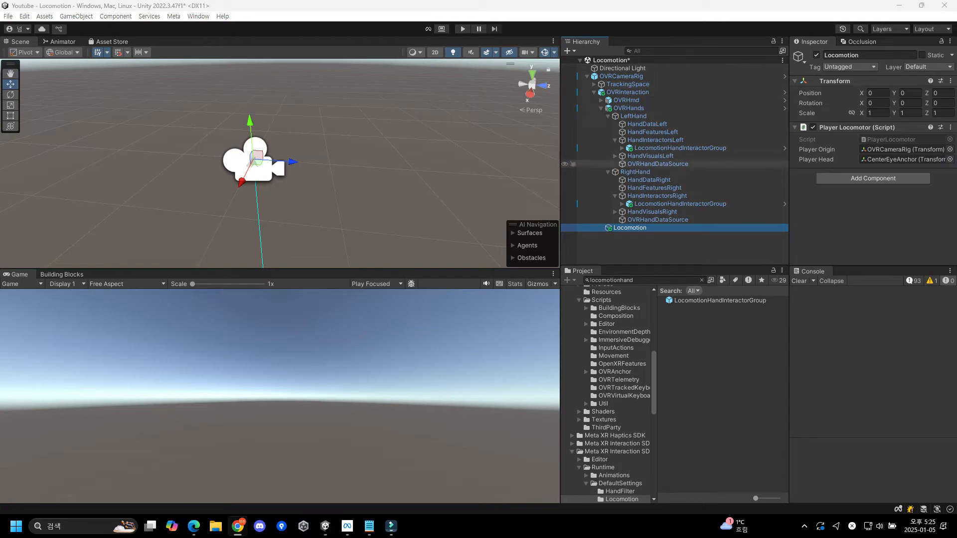
- Set the Locomotion object as the Locomotion Events Connection Handler of both hands' LocomotionHandInteractorGroup objects
click(680, 148)
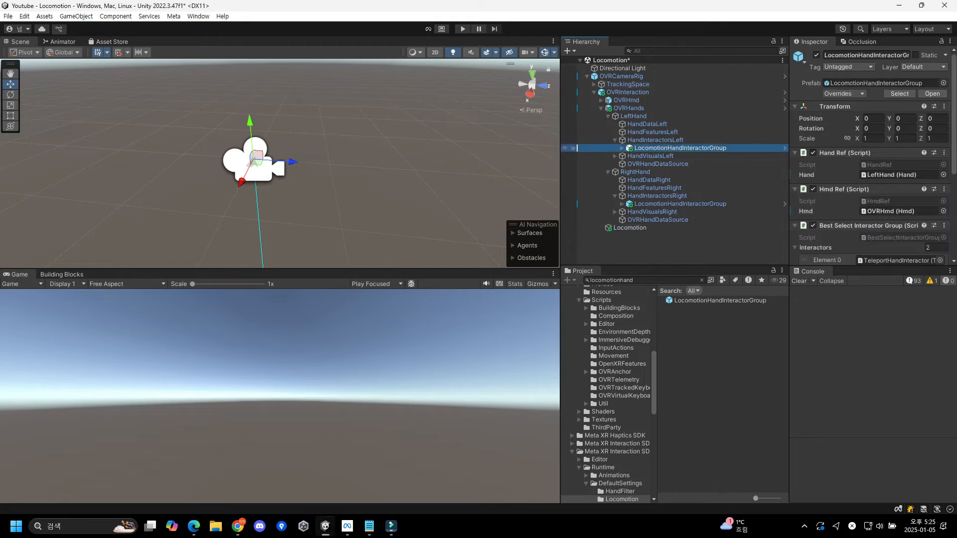
ctrl+click(680, 204)
scroll(897, 180, down, 3)
scroll(847, 190, down, 3)
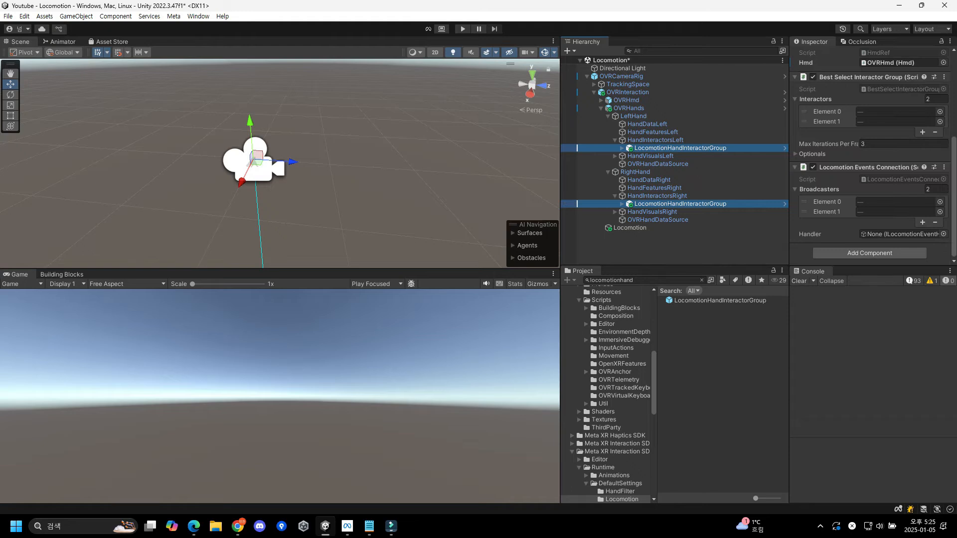
drag(630, 228, 902, 234)
key(alt+Tab)
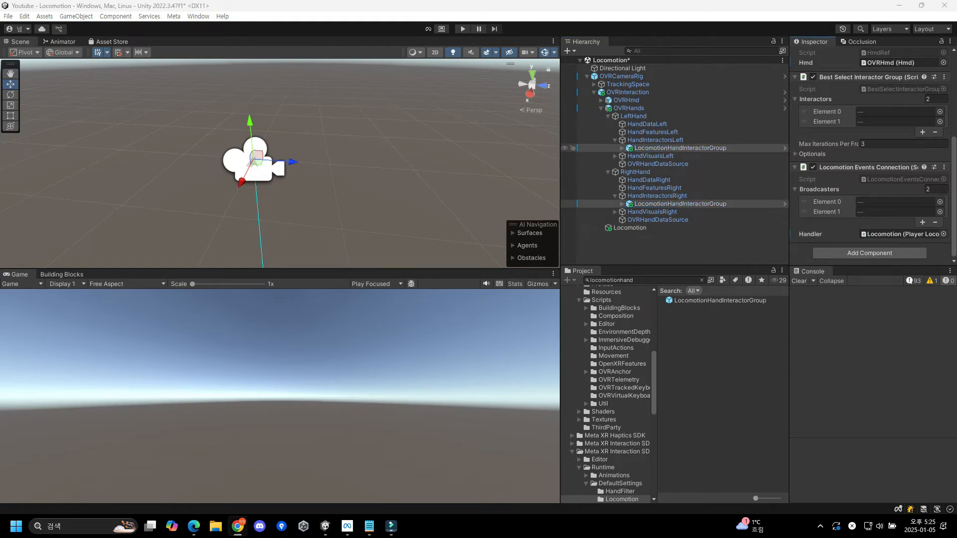
- Inspect the left-hand TurnerInteractor's turn settings and locate the object its Transformer references
click(623, 149)
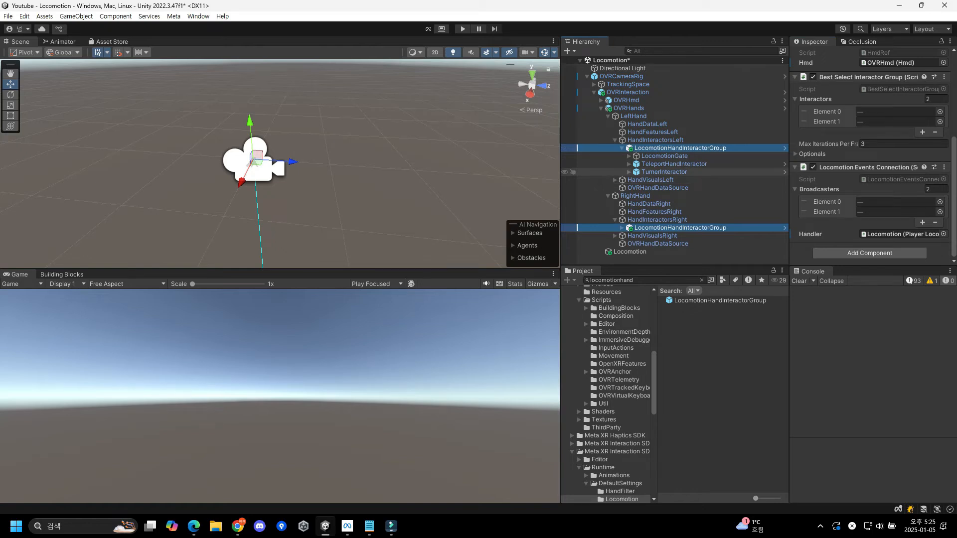
click(664, 172)
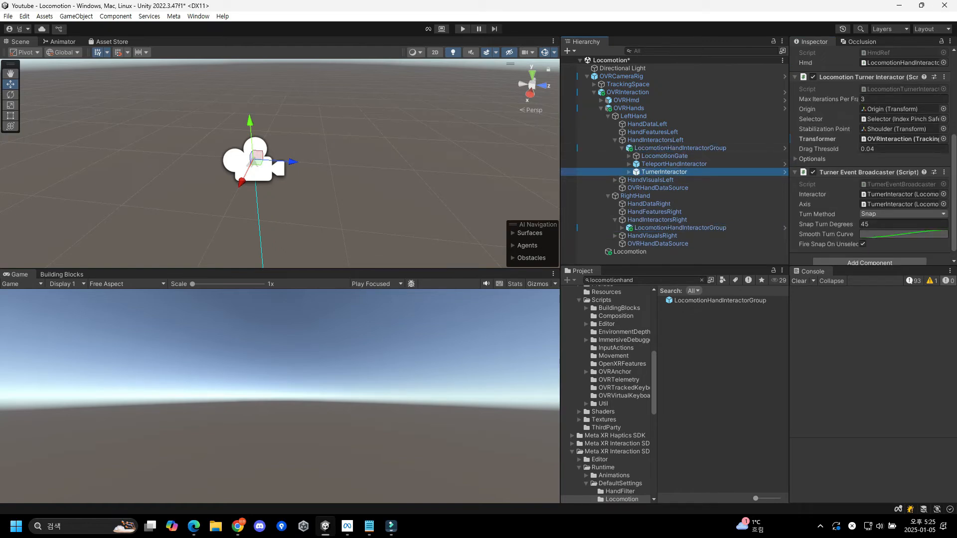
scroll(870, 174, down, 1)
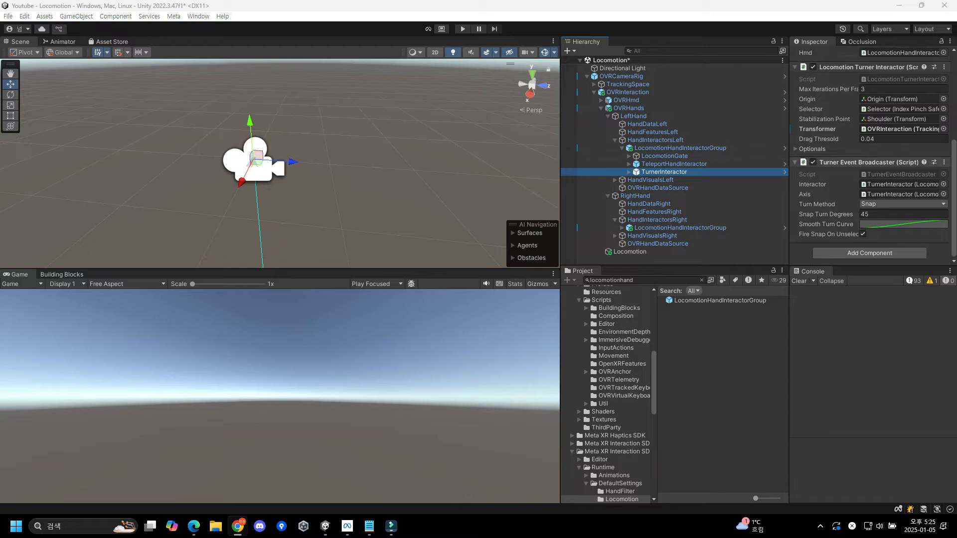
scroll(870, 174, up, 1)
scroll(870, 175, up, 2)
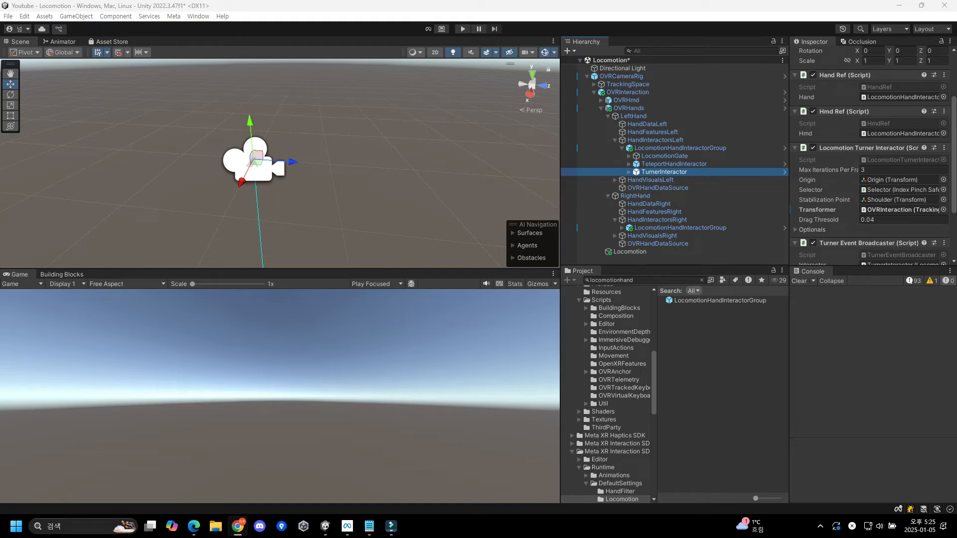
click(902, 209)
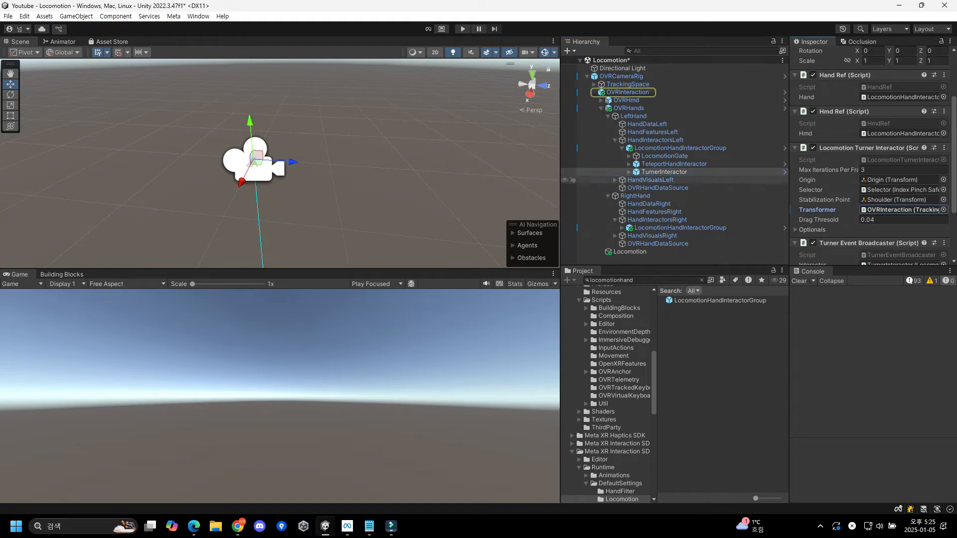
- Check the Transformer reference and turn settings of the TurnerInteractor in the right-hand LocomotionHandInteractorGroup
click(622, 228)
click(665, 252)
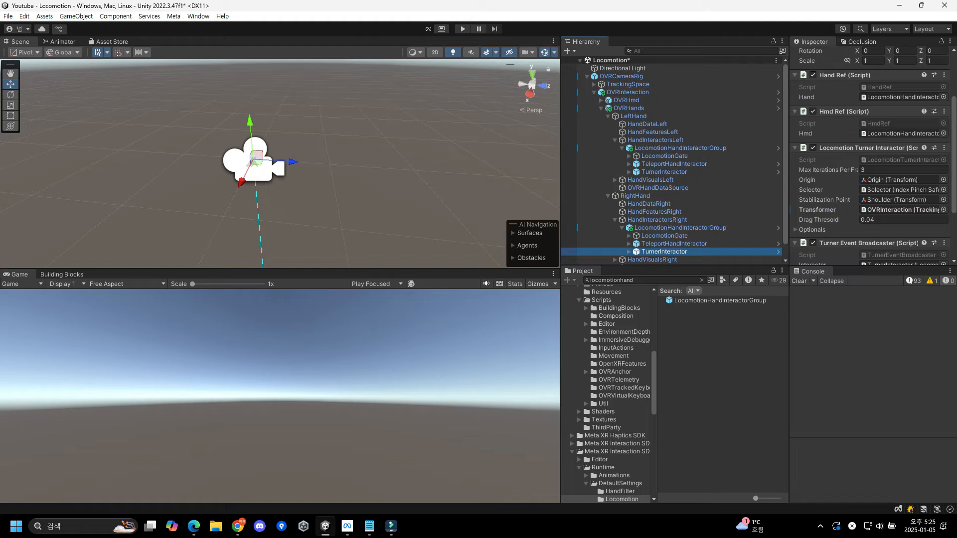
scroll(870, 199, down, 1)
scroll(870, 165, down, 1)
click(901, 157)
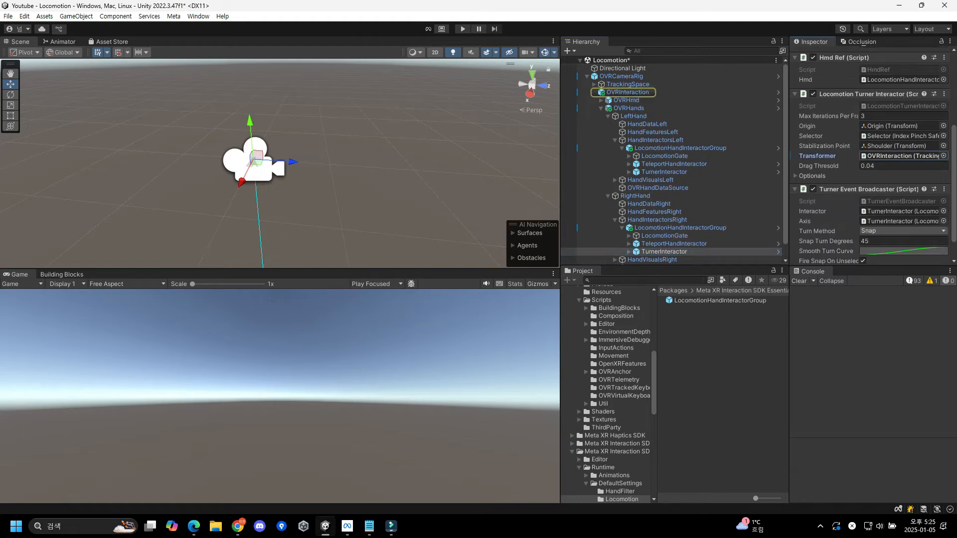
scroll(901, 156, down, 1)
key(alt+Tab)
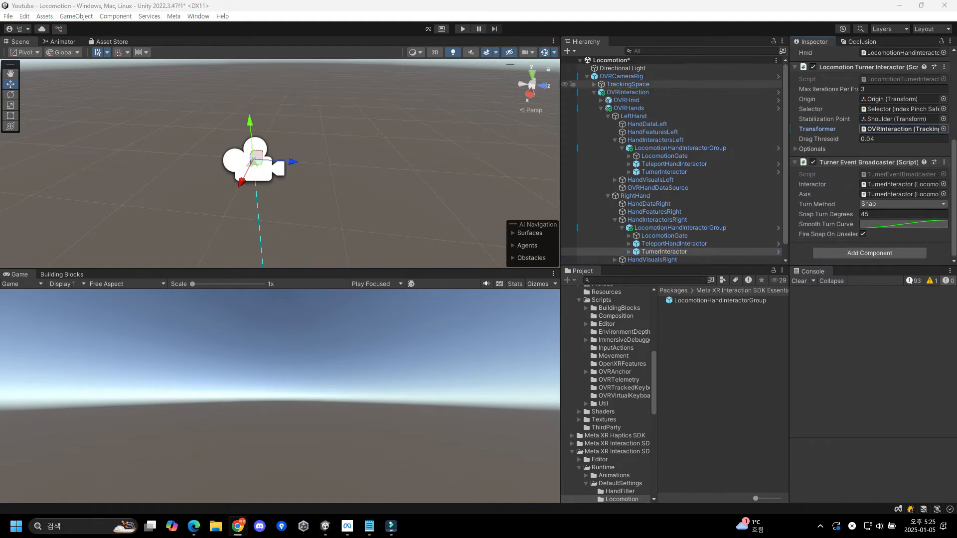
- Collapse OVRCameraRig, add a Plane at the root of the scene and reset its Transform
click(587, 76)
click(663, 149)
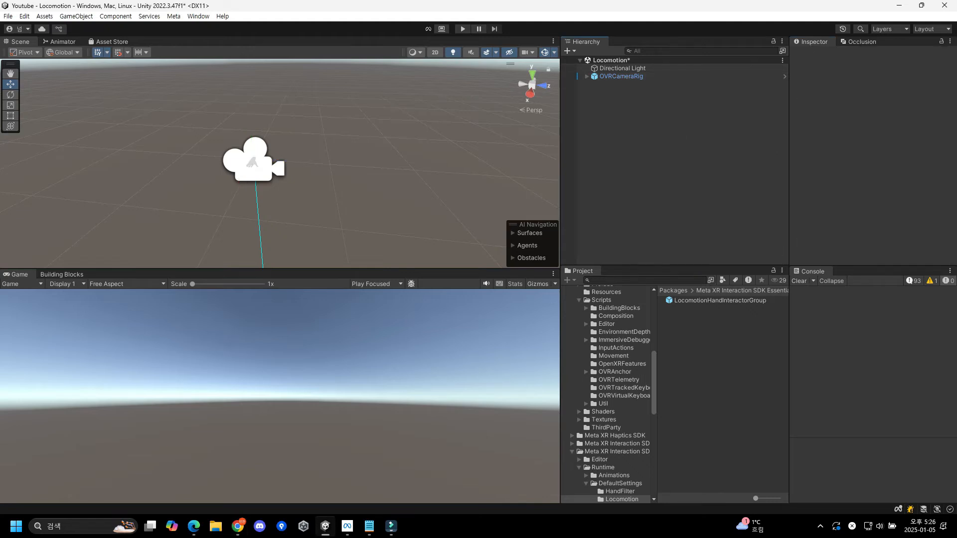
right_click(633, 106)
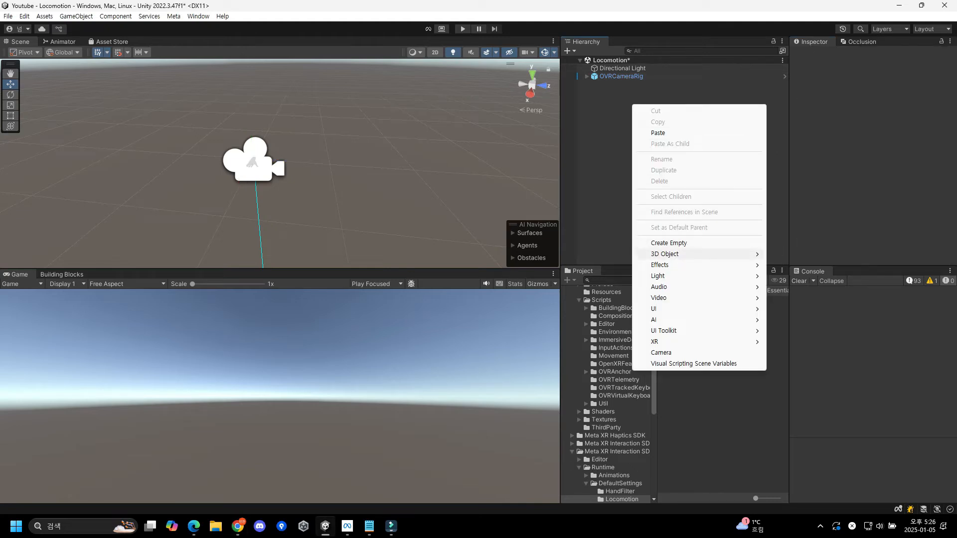
mouse_move(668, 254)
click(790, 297)
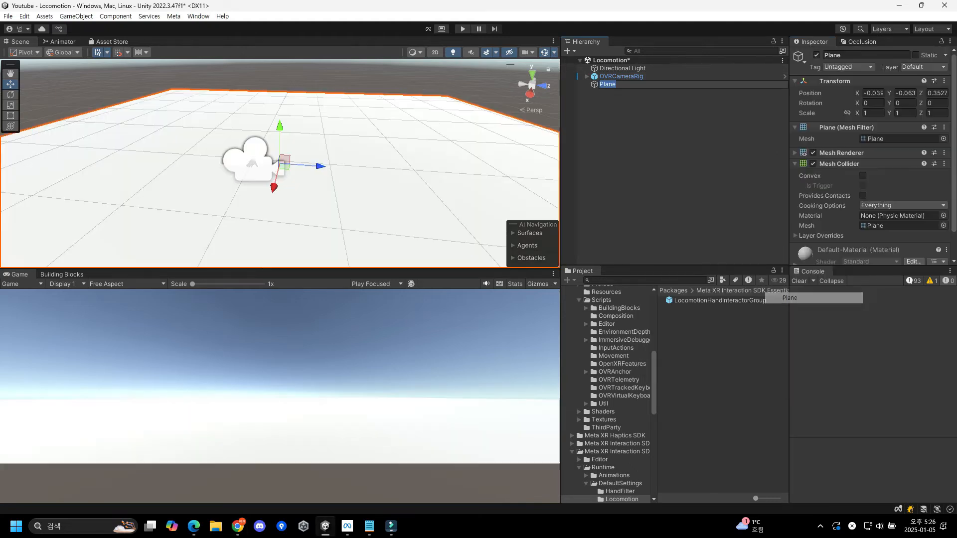
right_click(852, 81)
click(868, 91)
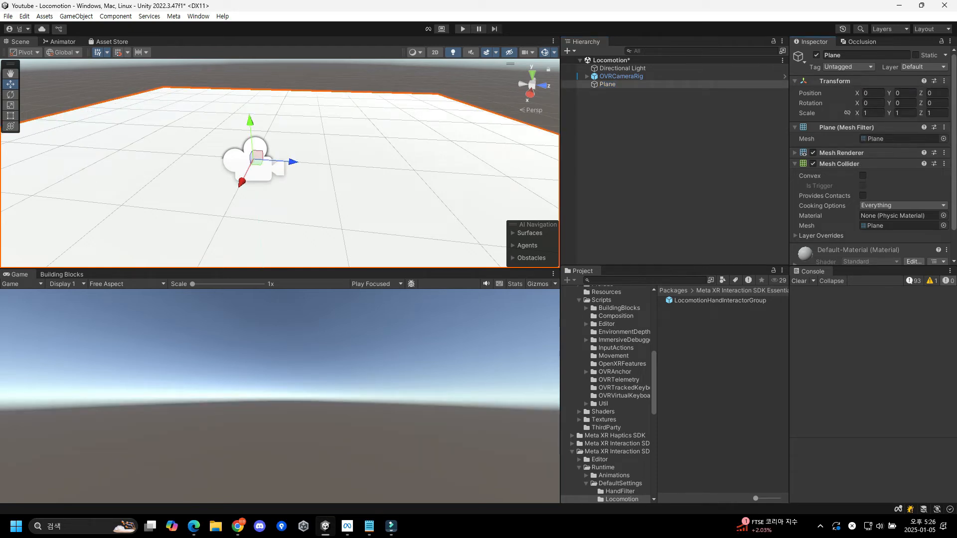
- Add the Teleport Interactable component to the Plane
scroll(870, 175, down, 1)
click(870, 252)
text(te)
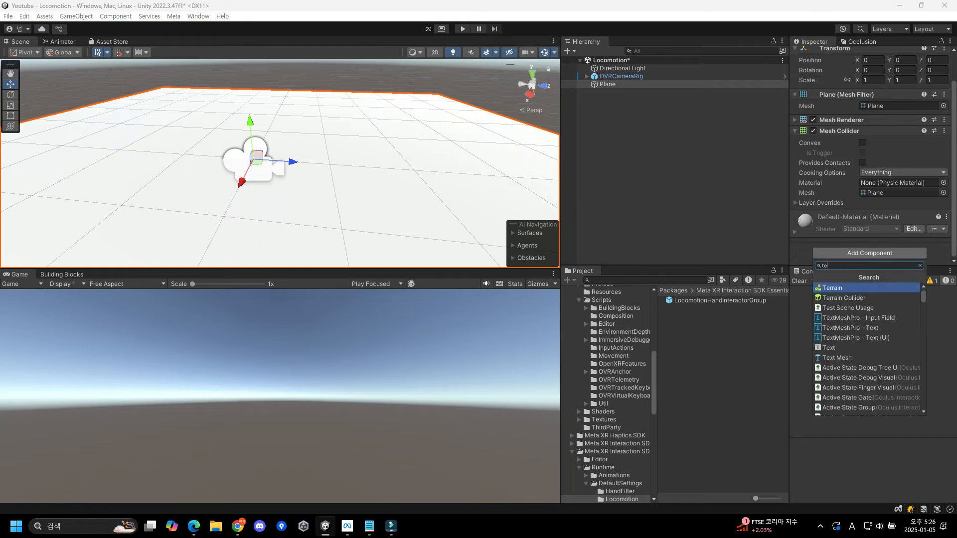
text(lepor)
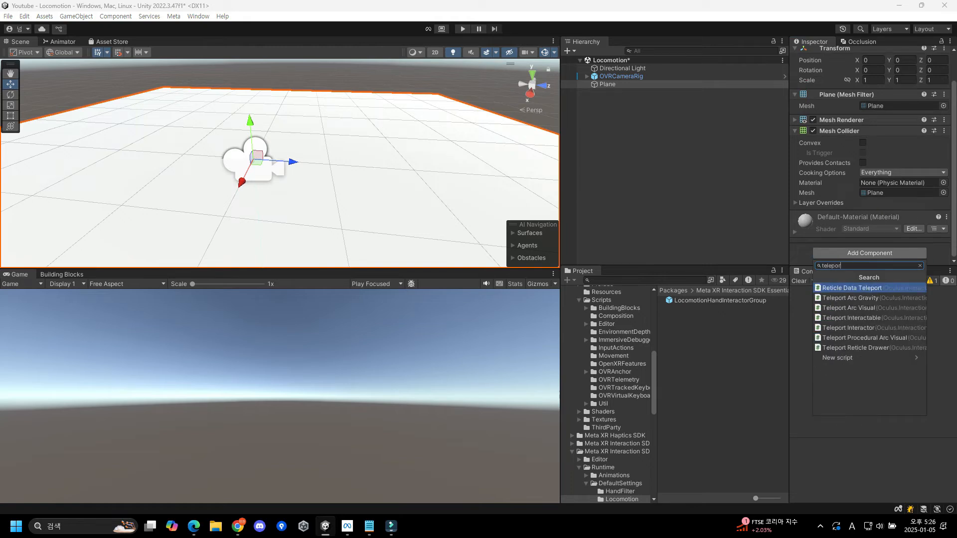
text( intr)
key(BackSpace)
key(BackSpace)
key(BackSpace)
key(BackSpace)
key(BackSpace)
key(Down)
key(Down)
key(Down)
key(Return)
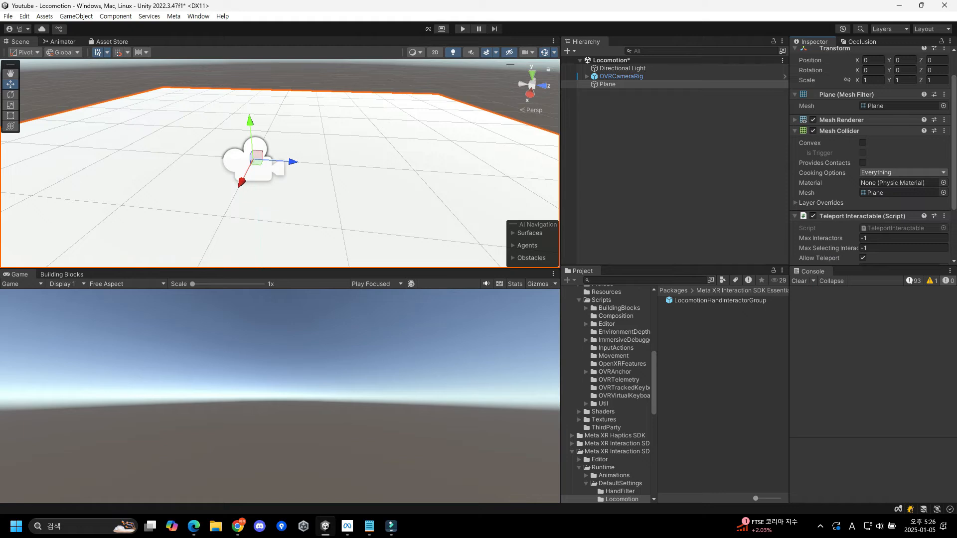
- Add the Collider Surface component to the Plane
scroll(871, 199, down, 3)
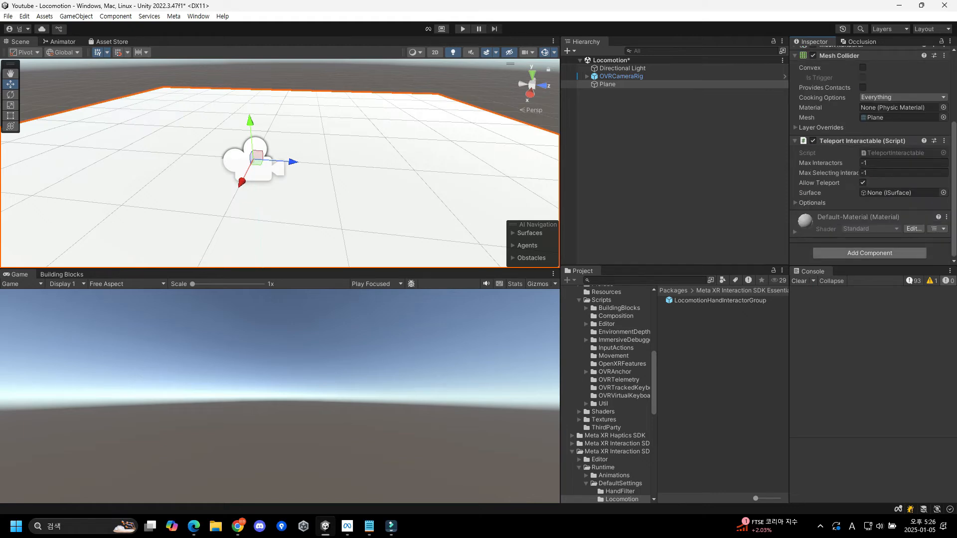
click(870, 253)
text(coll)
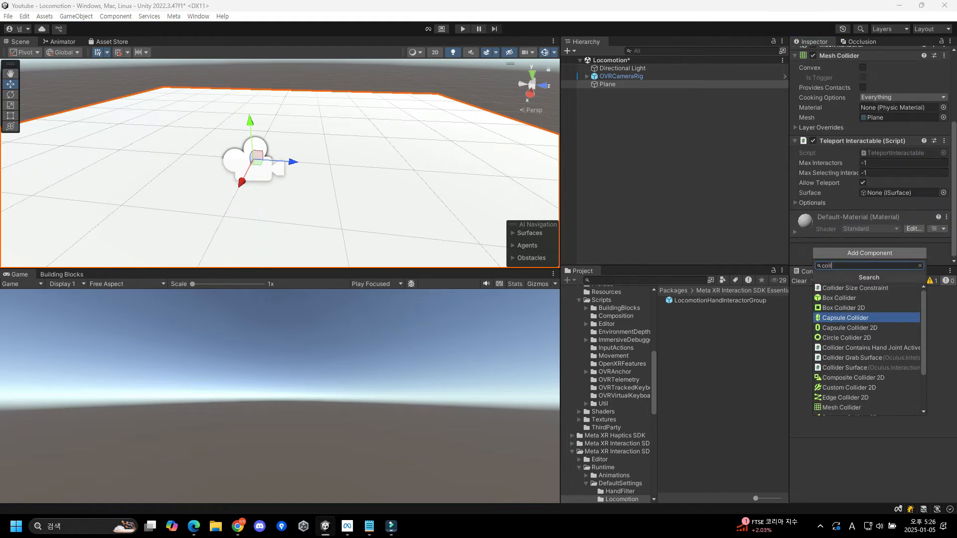
text(ider sur)
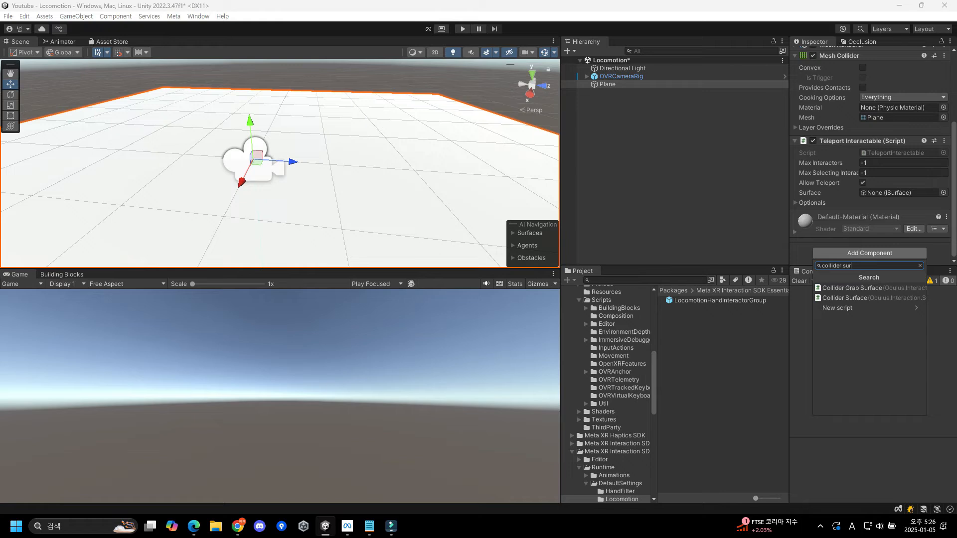
key(Down)
key(Down)
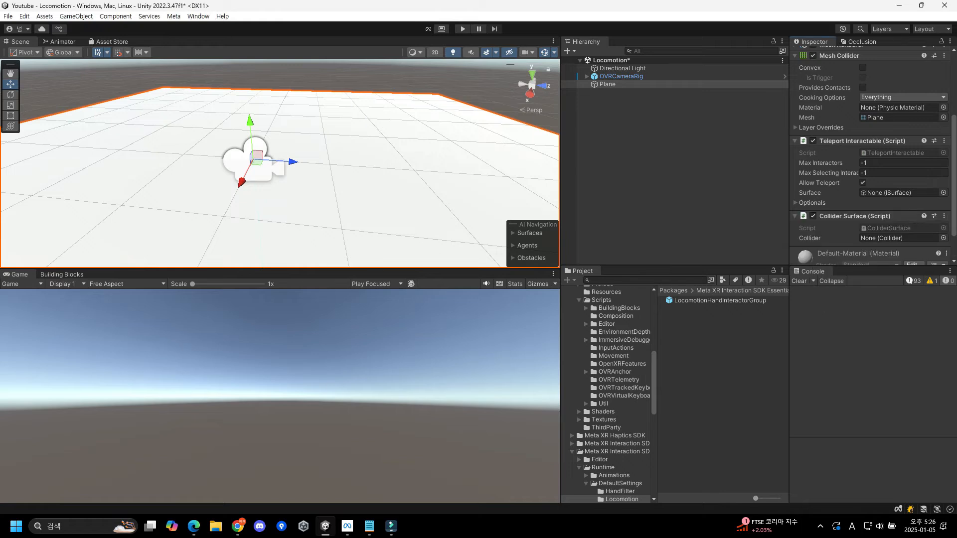
key(Return)
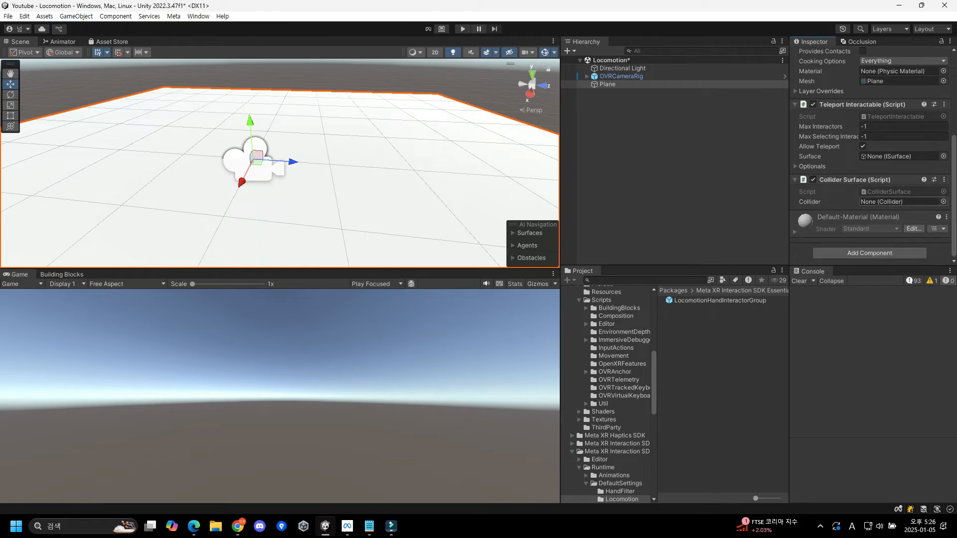
- Assign the Plane's Mesh Collider to the Collider Surface and that Collider Surface to the Teleport Interactable's Surface
scroll(871, 154, up, 3)
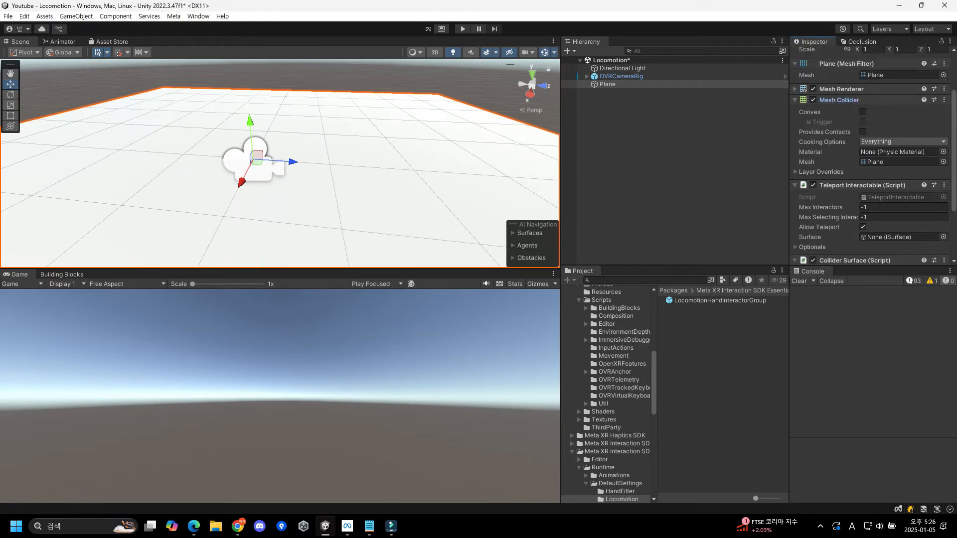
scroll(897, 249, down, 1)
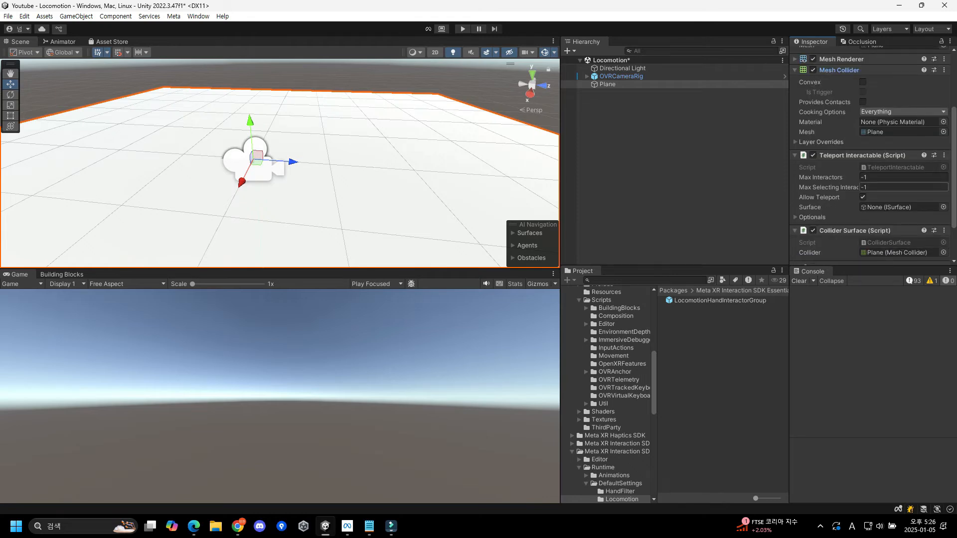
scroll(898, 249, down, 2)
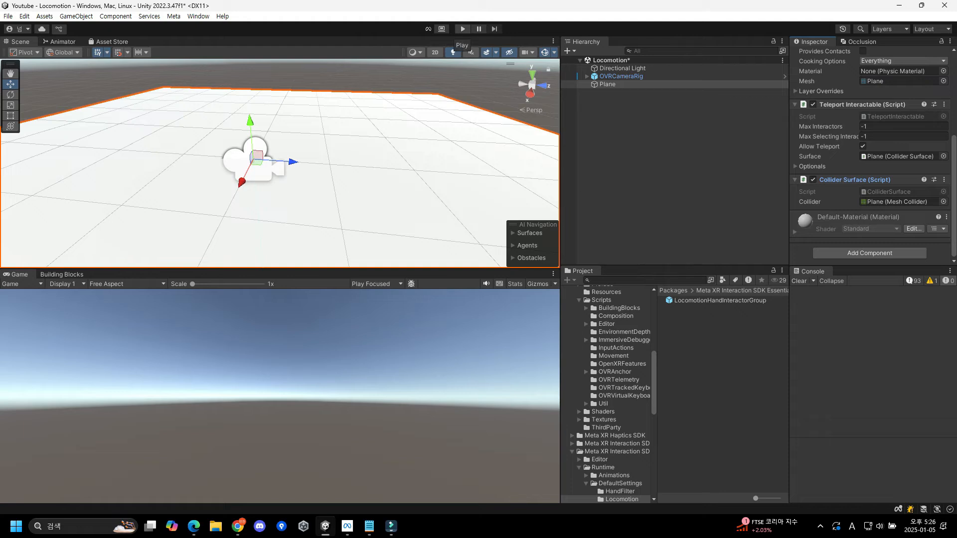
- Test the locomotion scene in Play mode, stop it and reselect the Plane
key(alt+Tab)
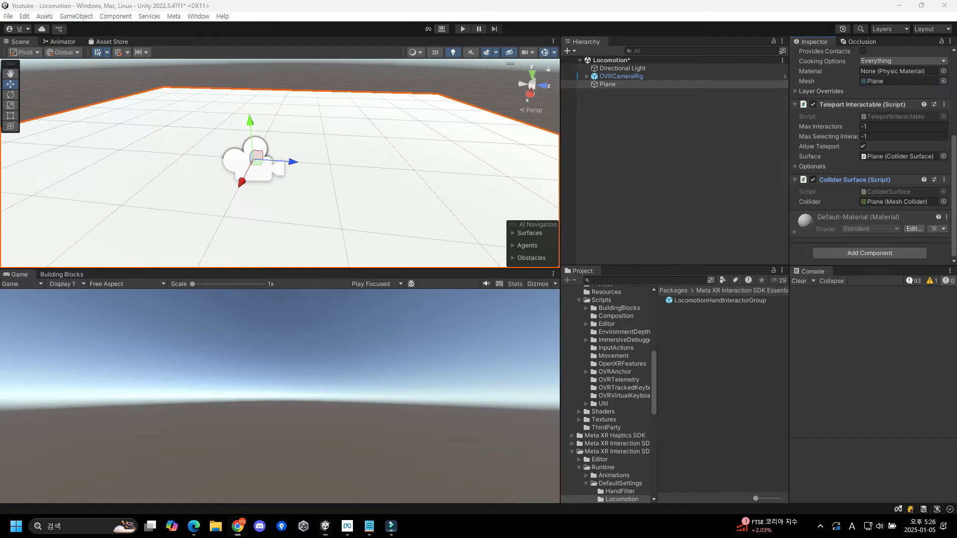
click(463, 29)
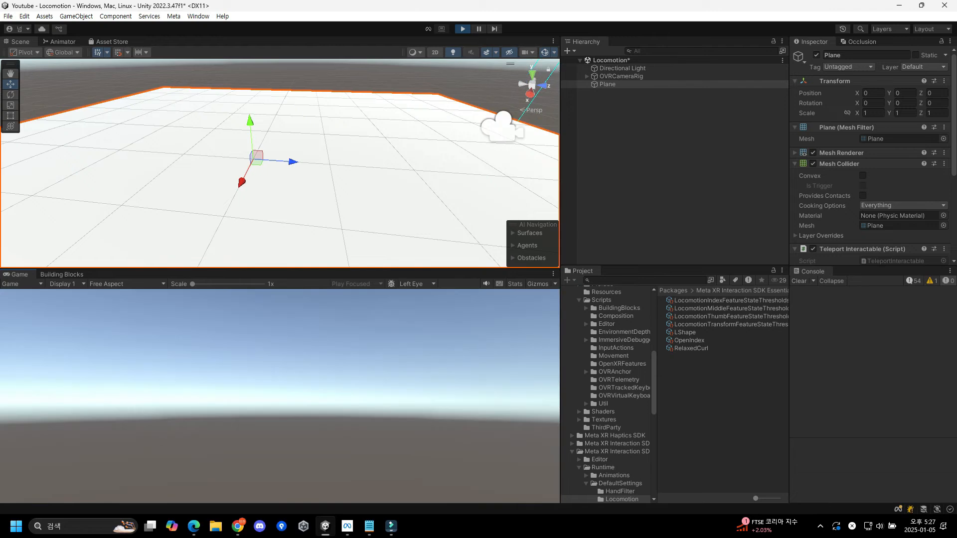
click(463, 29)
click(608, 84)
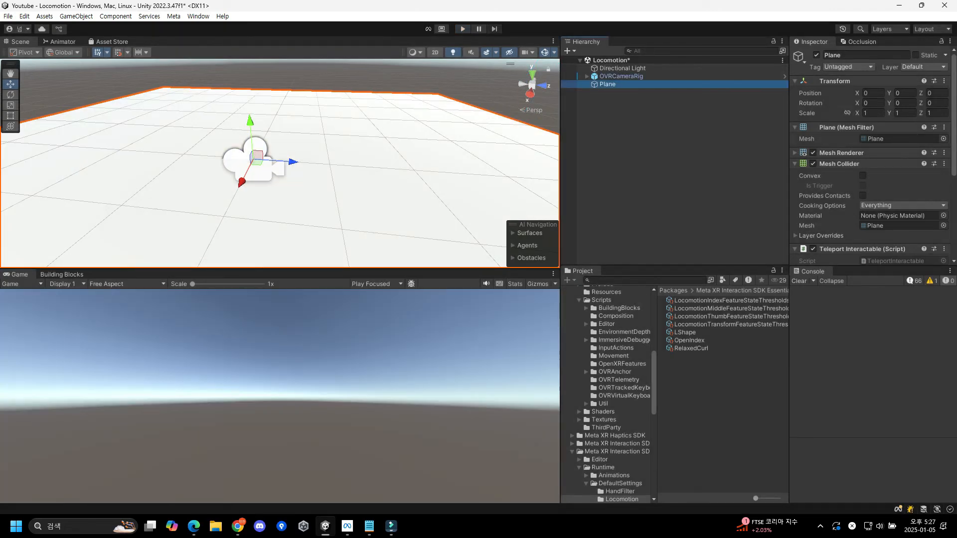
- Create a material named Plane in the Assets folder
scroll(608, 394, up, 8)
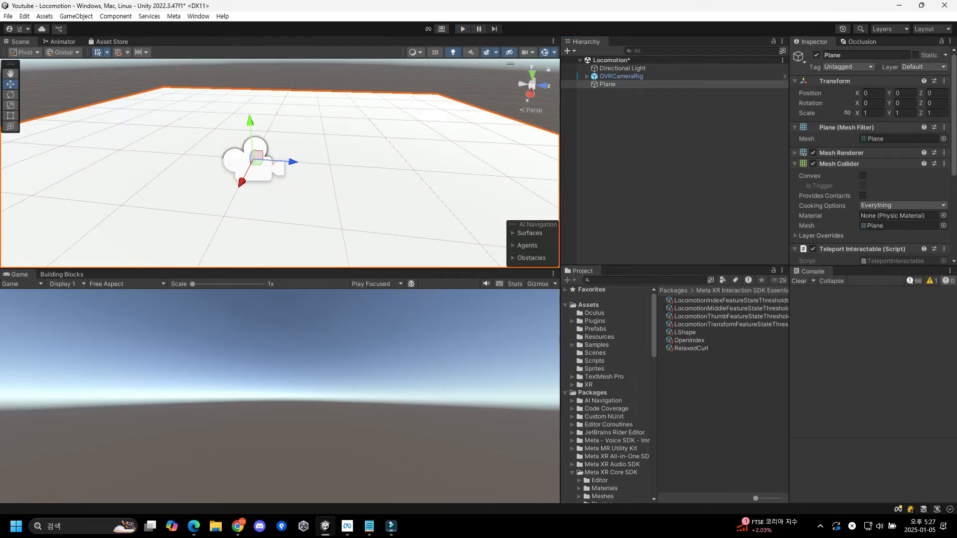
click(589, 305)
click(690, 385)
right_click(690, 386)
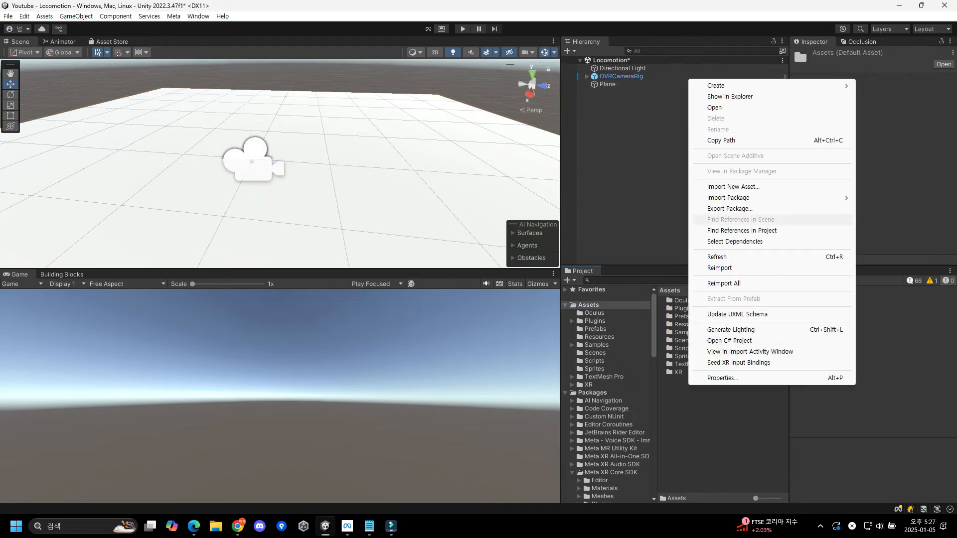
mouse_move(723, 86)
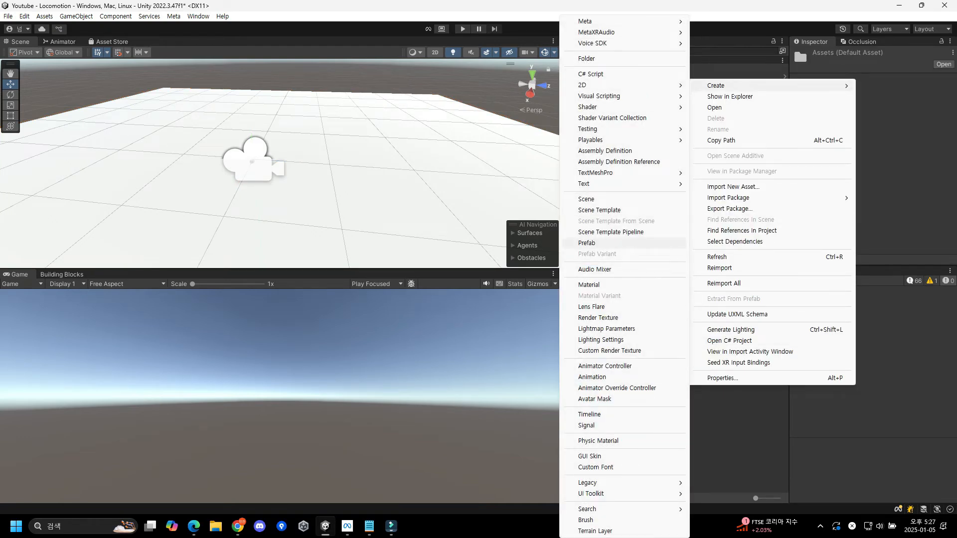
mouse_move(598, 107)
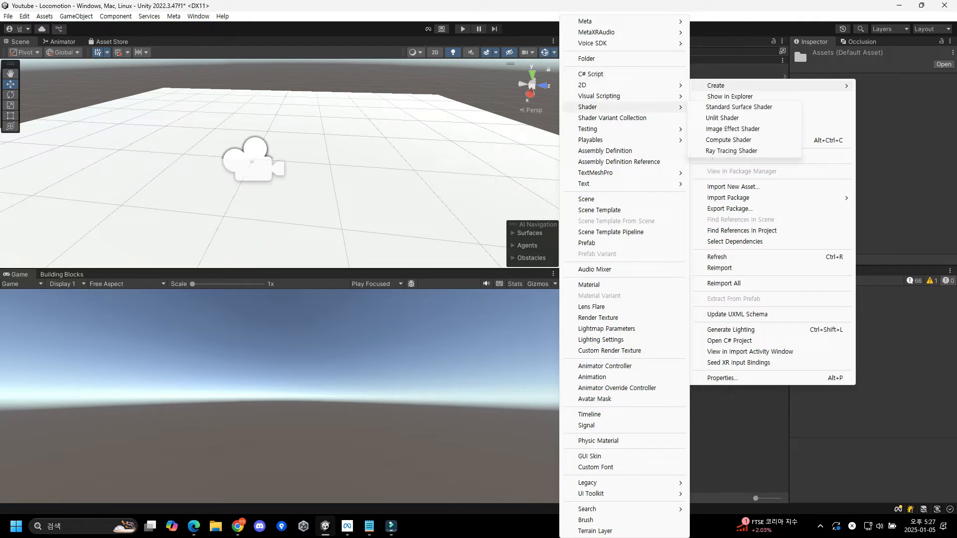
click(589, 284)
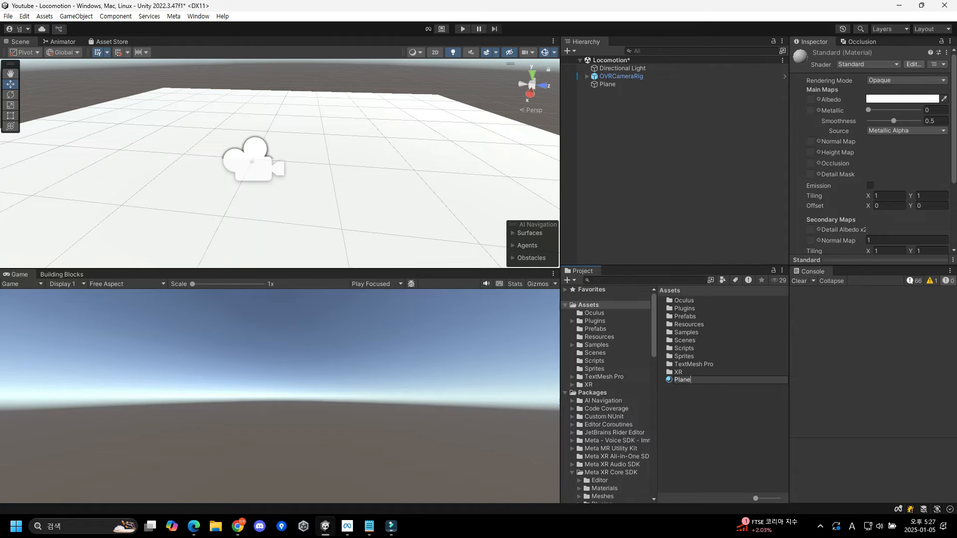
key(Return)
- Set the Plane material's albedo colour to light blue 68A1FD
click(902, 99)
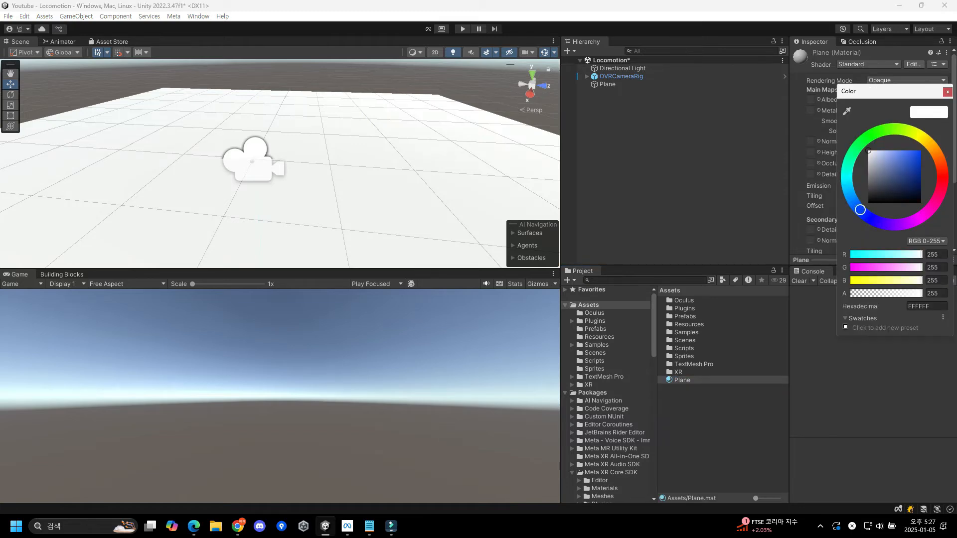
drag(903, 161, 900, 151)
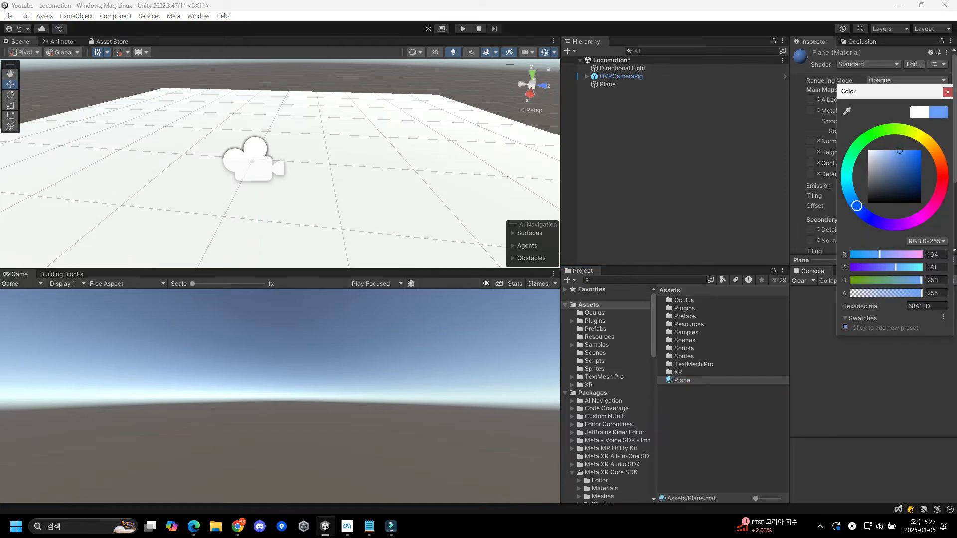
click(948, 92)
- Apply the blue material to the scene's Plane and test the scene in Play mode
drag(682, 381, 611, 85)
key(ctrl+p)
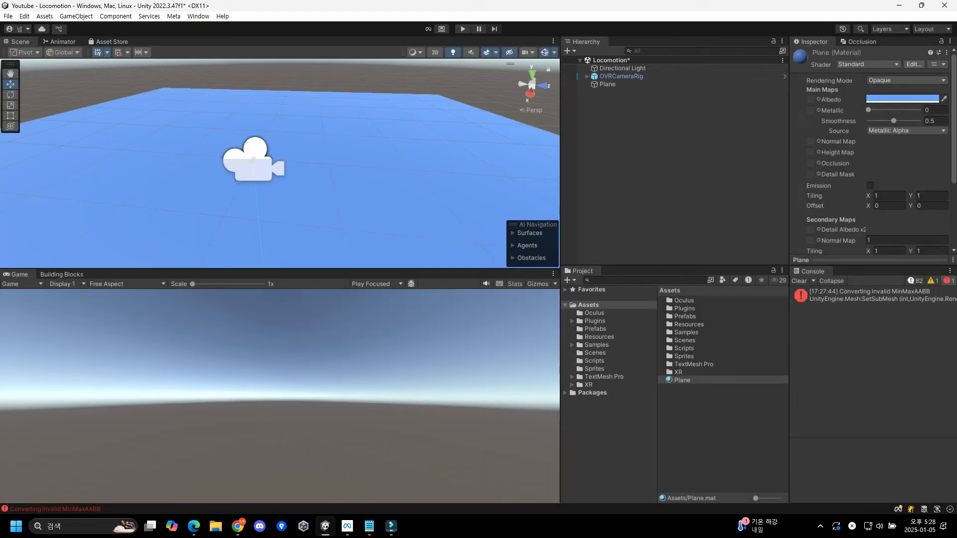
- Remove the Mesh Collider component from the Plane
click(608, 84)
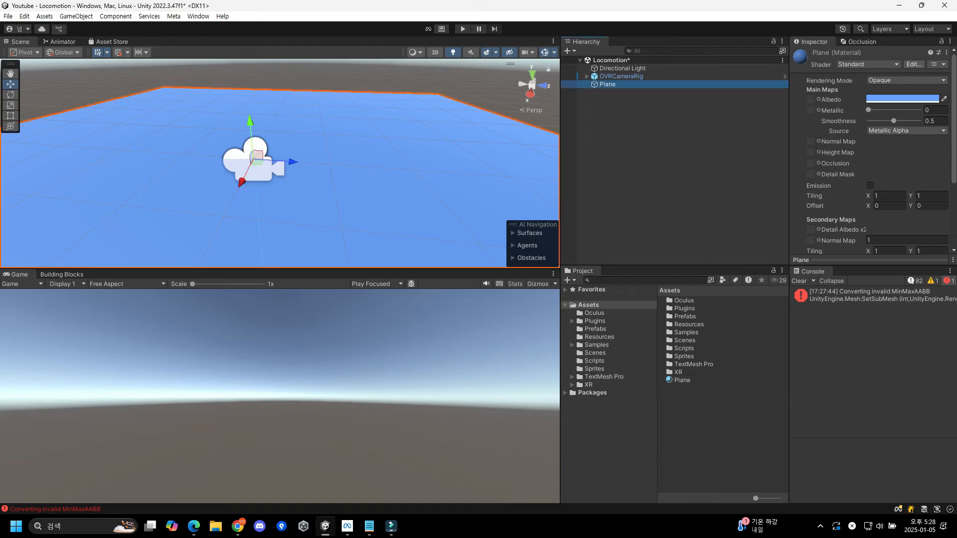
scroll(892, 144, down, 3)
click(945, 84)
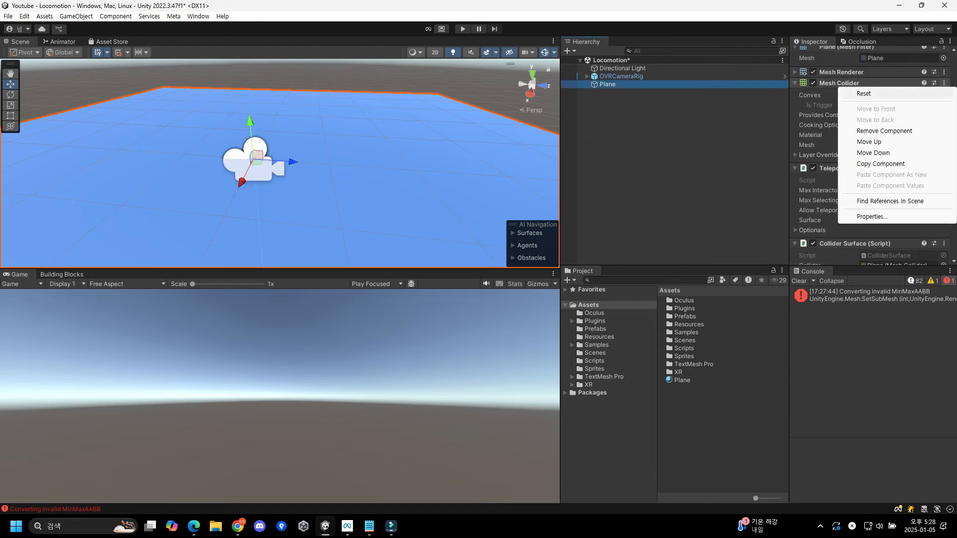
click(884, 131)
- Add a Box Collider to the Plane and assign it as the Collider Surface's collider
click(870, 252)
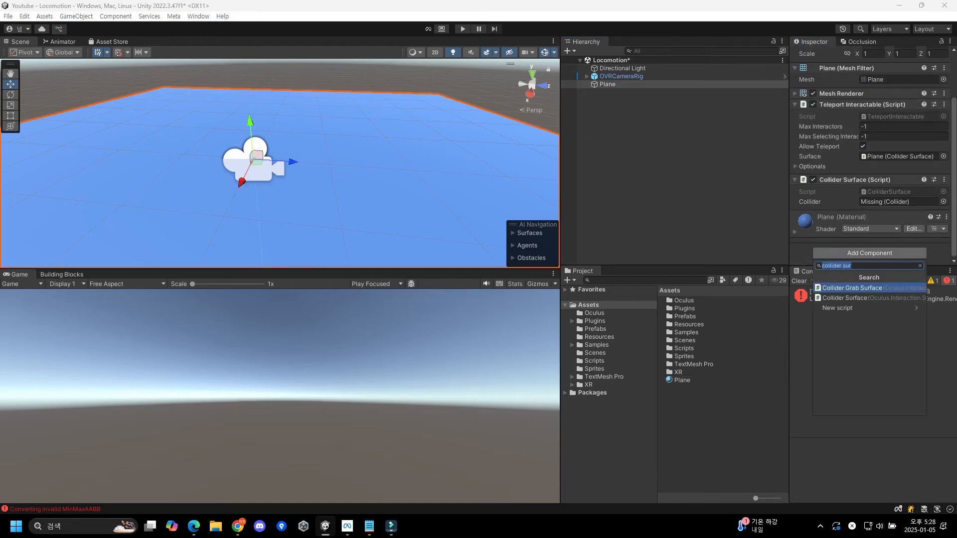
text(box)
key(Return)
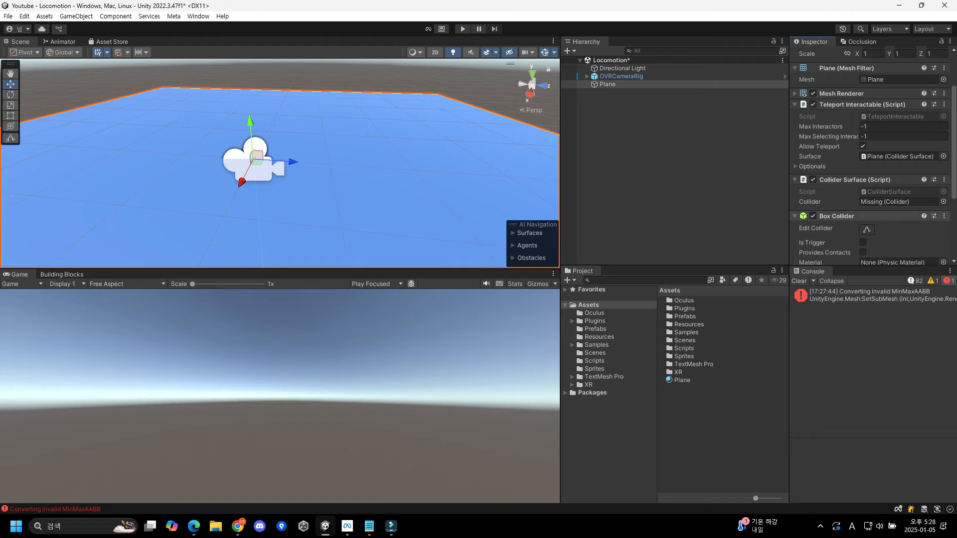
scroll(870, 154, down, 5)
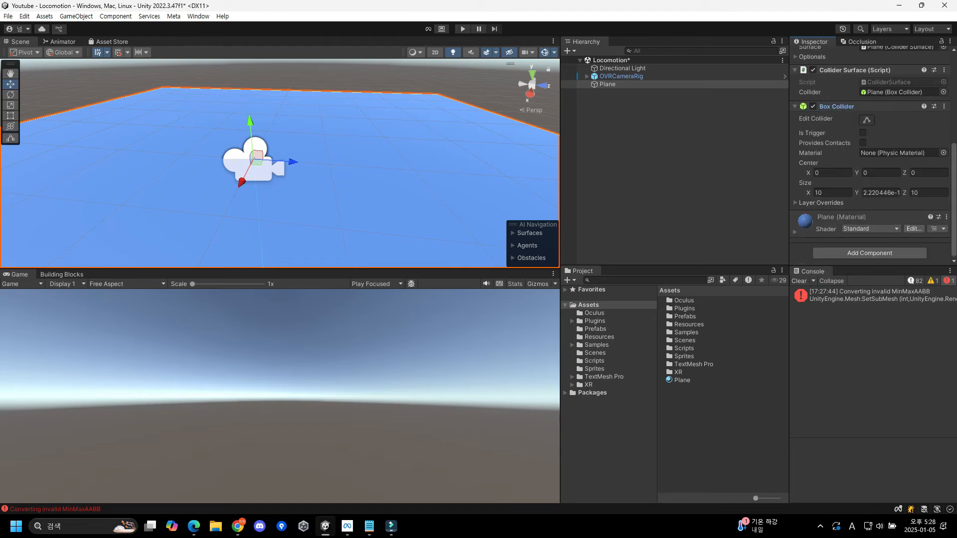
- Run the scene in Play mode with the Game view maximized to test teleporting on the blue plane
click(463, 29)
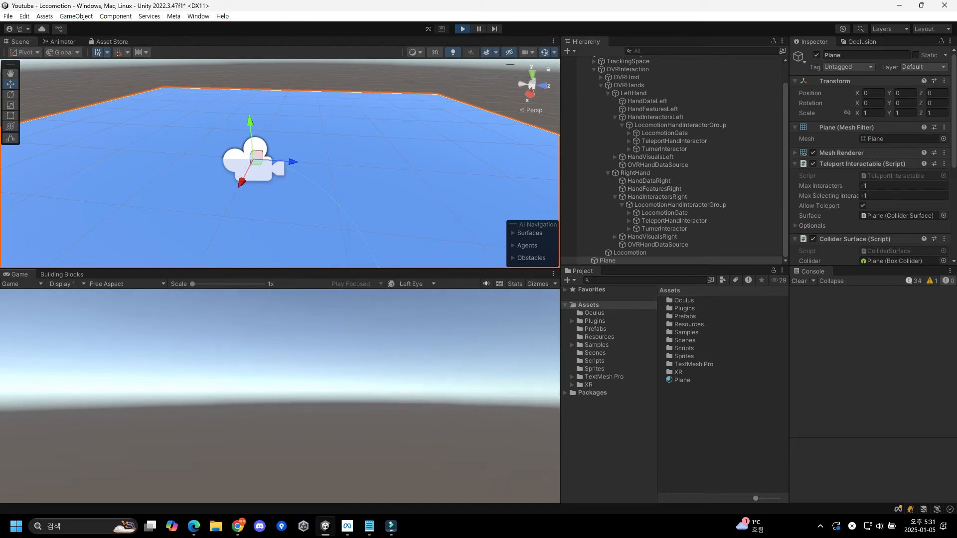
click(553, 273)
click(582, 310)
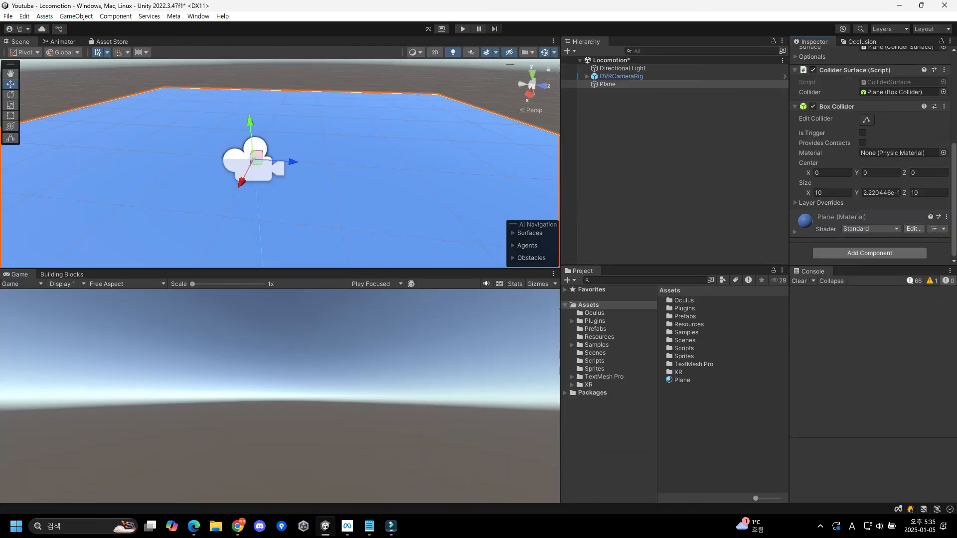
- Add the Reticle Data Teleport component to the Plane
click(869, 253)
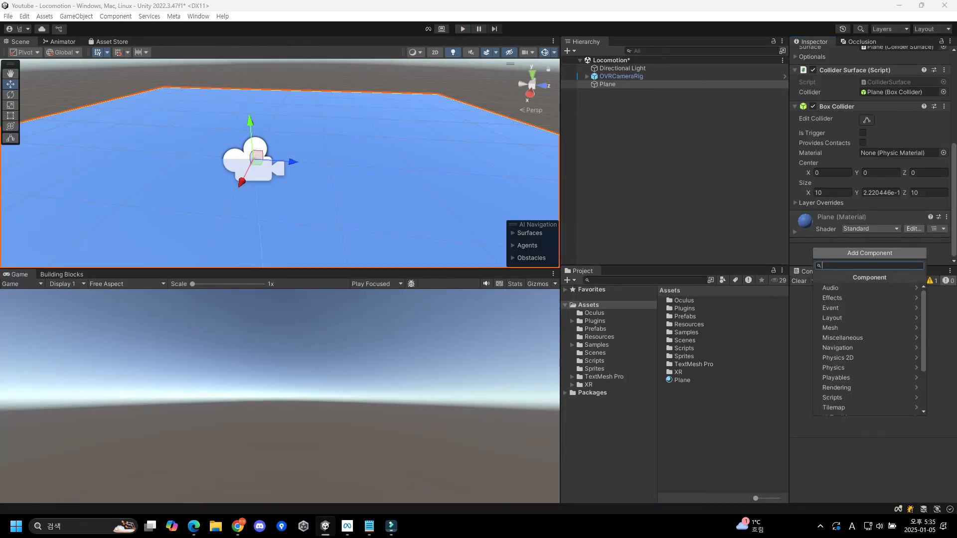
text(reticle da)
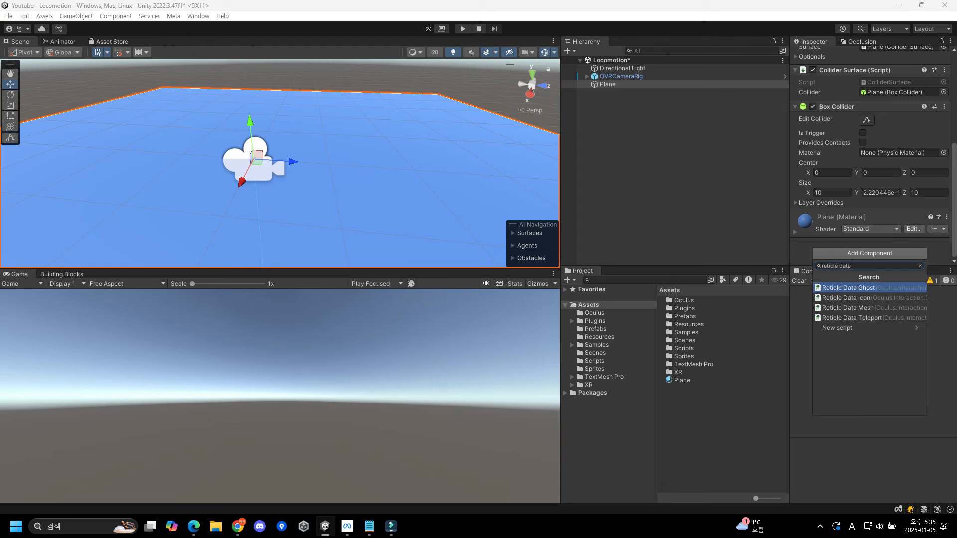
text(ta)
key(Down)
key(Down)
key(Down)
key(Return)
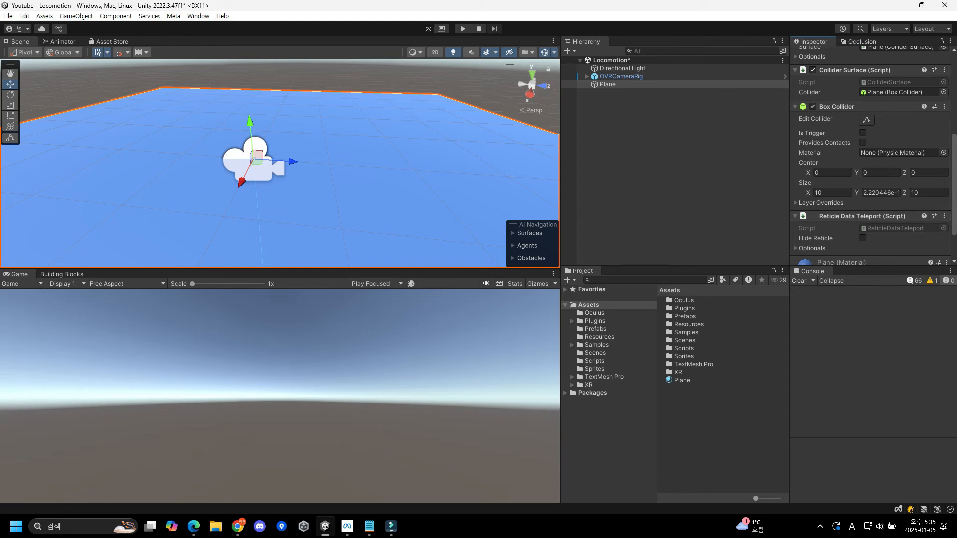
- Create a 3D cube at the root of the Locomotion scene
click(674, 150)
click(608, 84)
click(674, 150)
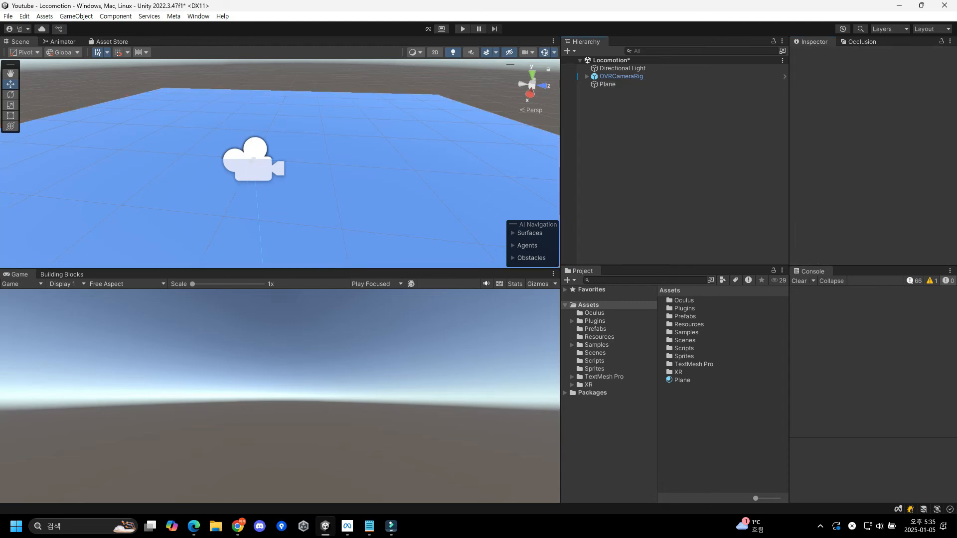
right_click(624, 105)
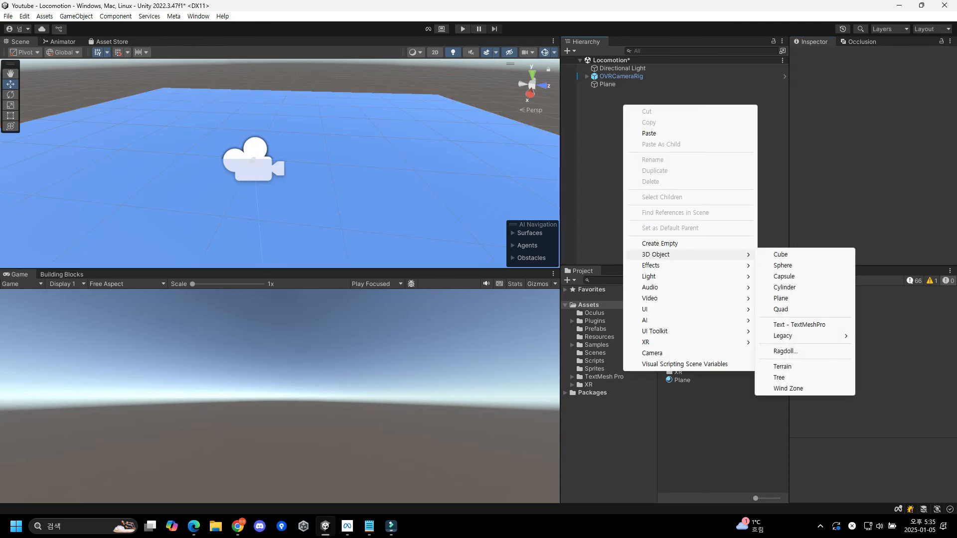
mouse_move(663, 255)
click(780, 254)
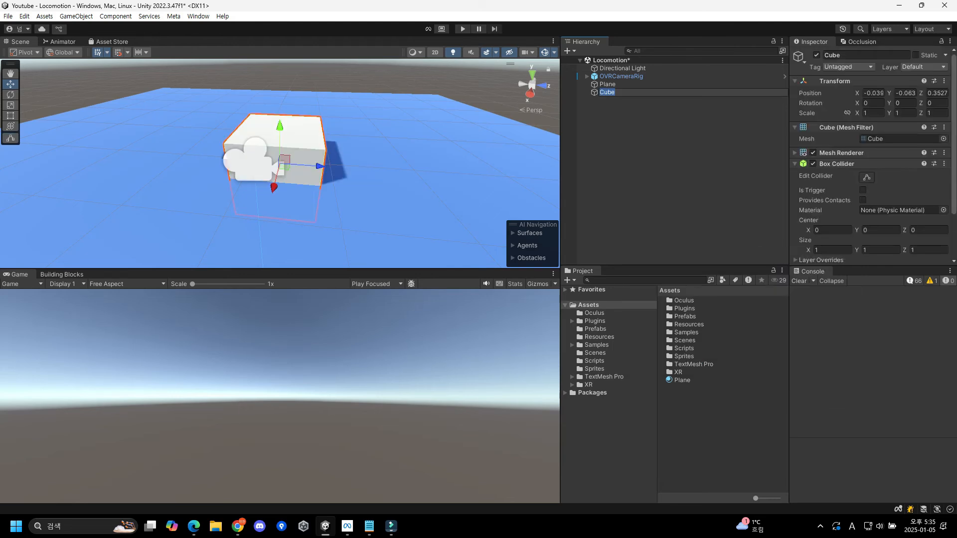
- Move the cube away from the camera rig, flatten its Y scale to about 0.45 and lower it onto the Plane
drag(279, 127, 280, 80)
drag(320, 122, 150, 113)
key(e)
right_drag(149, 113, 72, 91)
key(r)
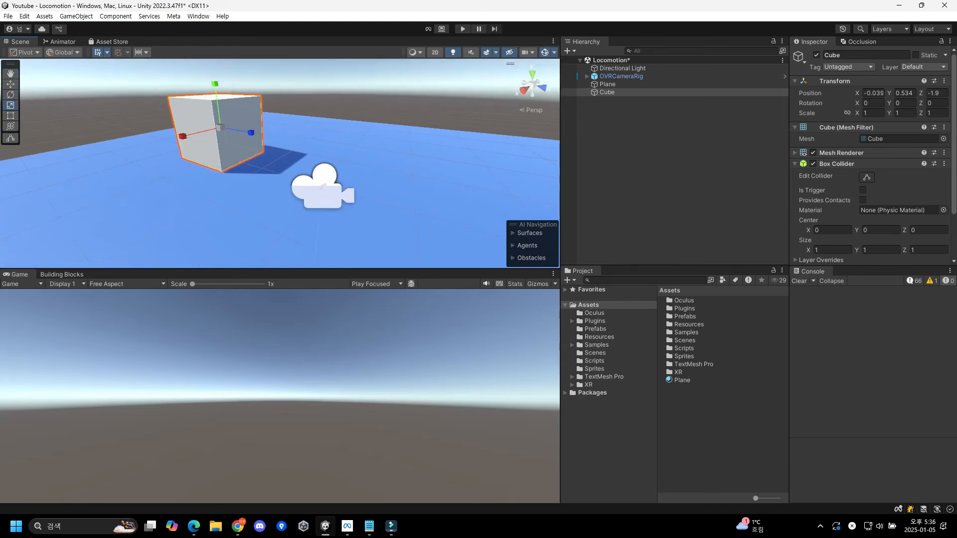
drag(215, 84, 218, 109)
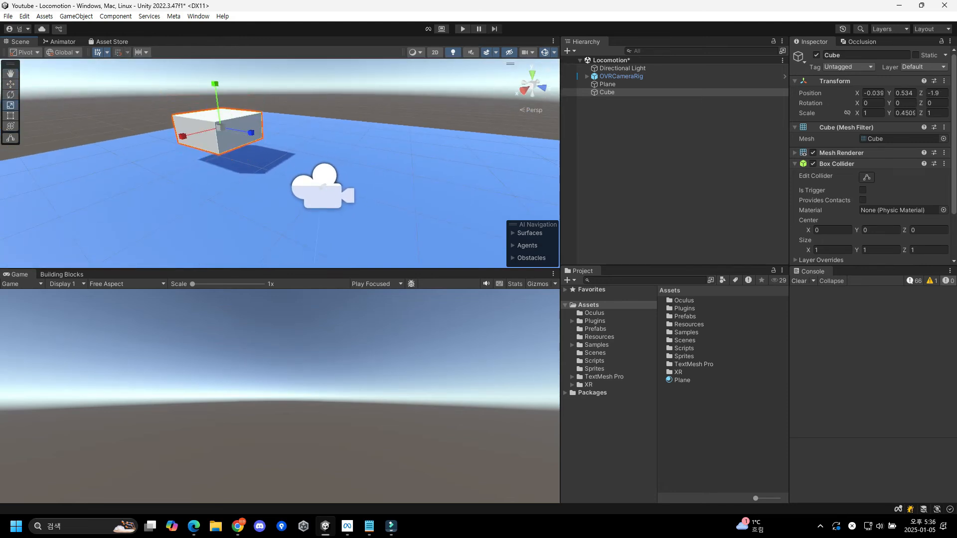
drag(216, 95, 216, 102)
drag(250, 139, 227, 134)
drag(194, 90, 196, 101)
- Duplicate the flattened cube and move the copy to the side, apart from the original
key(ctrl+d)
drag(162, 149, 55, 178)
right_drag(125, 167, 108, 167)
drag(50, 178, 10, 189)
right_drag(125, 167, 75, 167)
- Create a light green material named Cube in Assets and apply it to both cubes
right_click(716, 424)
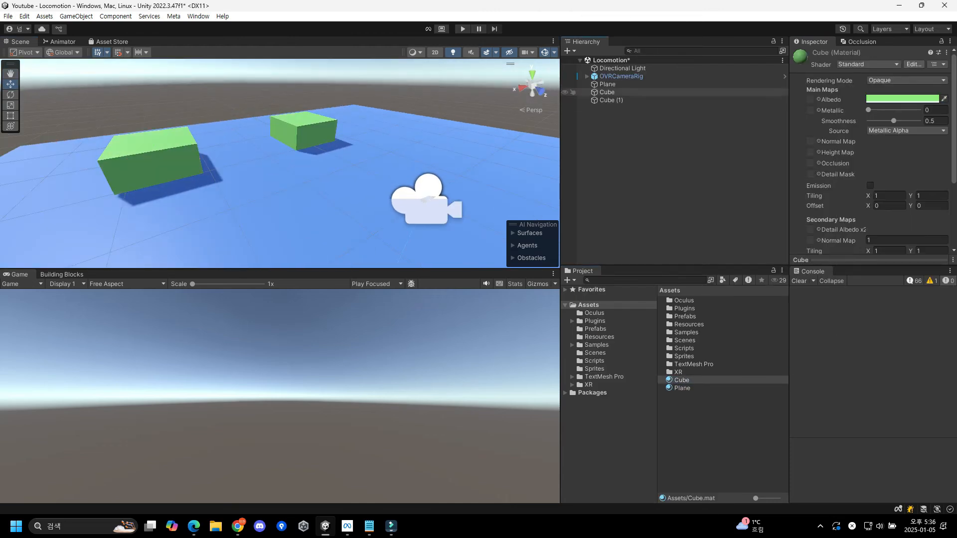
- Add the Teleport Interactable component to the original Cube
click(607, 85)
click(608, 92)
click(870, 252)
text(tele)
click(847, 328)
- Add the Collider Surface component to the original Cube
scroll(870, 200, down, 4)
click(869, 253)
text(surface)
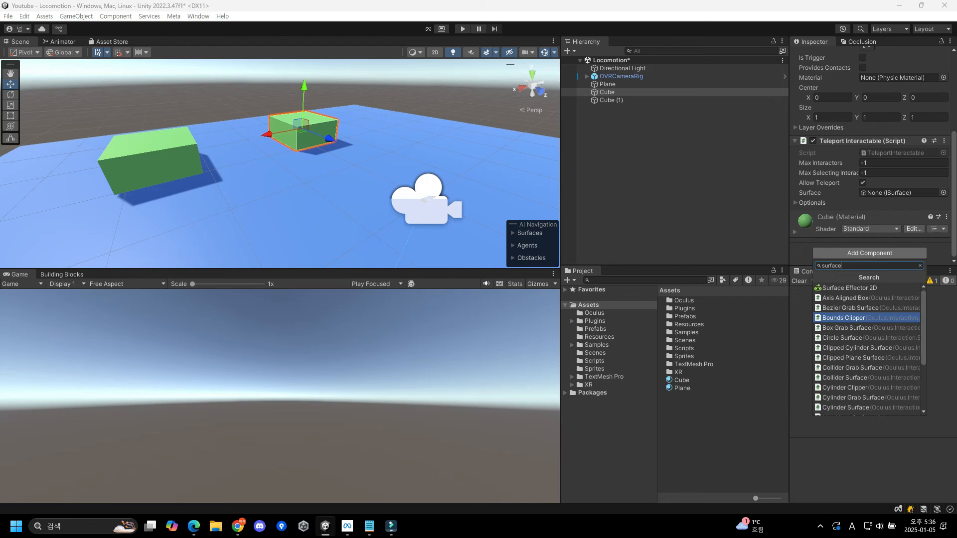
click(845, 378)
- Assign the Cube's Box Collider to its Collider Surface and that Collider Surface to the Teleport Interactable's Surface
scroll(869, 199, down, 1)
scroll(869, 199, up, 2)
drag(843, 65, 901, 239)
drag(848, 216, 901, 193)
- Add the Reticle Data Teleport component to the original Cube
scroll(870, 199, down, 1)
click(869, 259)
text(reticle)
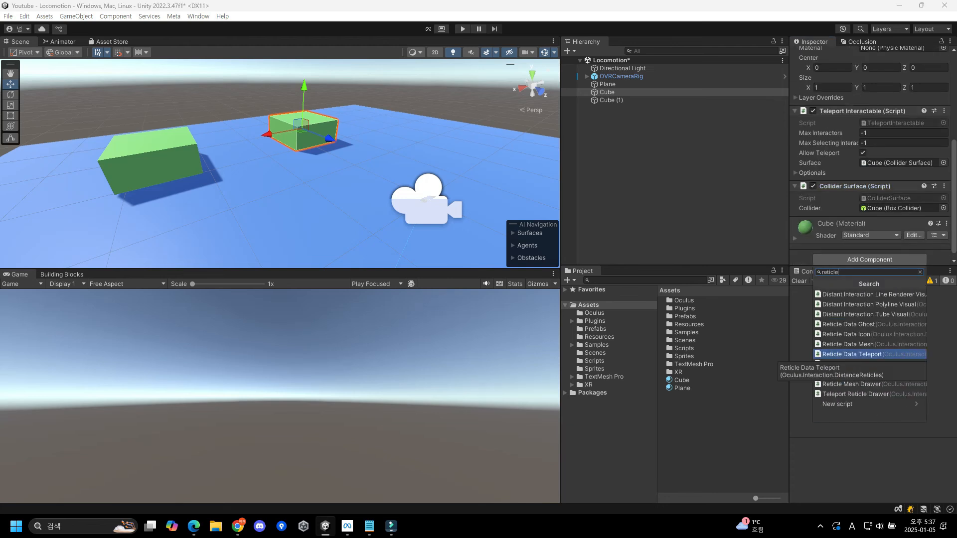
click(853, 355)
- Replace the second cube with a duplicate of the configured Cube and expand its Reticle Data Teleport optional settings in a wider Inspector
scroll(848, 219, down, 1)
click(813, 228)
click(812, 228)
scroll(848, 219, down, 1)
scroll(847, 220, up, 1)
scroll(847, 220, down, 1)
click(812, 203)
drag(790, 149, 725, 150)
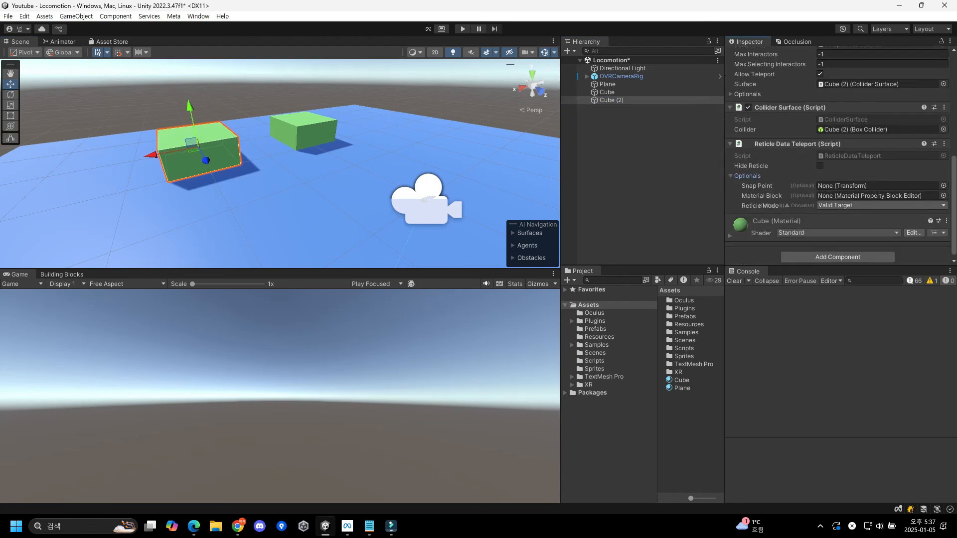
- Set Cube (2)'s Reticle Mode to Invalid Target and turn off Allow Teleport on its Teleport Interactable
click(882, 205)
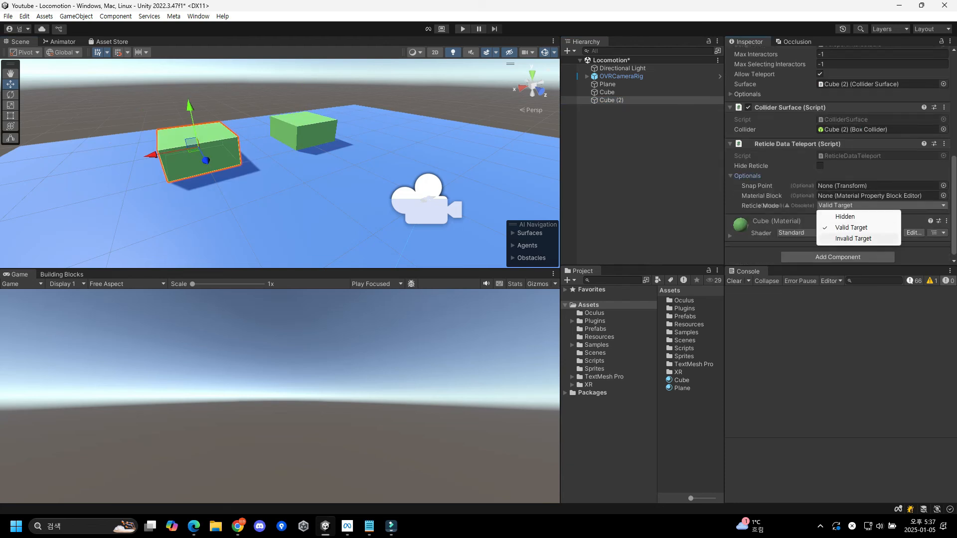
click(854, 238)
scroll(841, 154, up, 3)
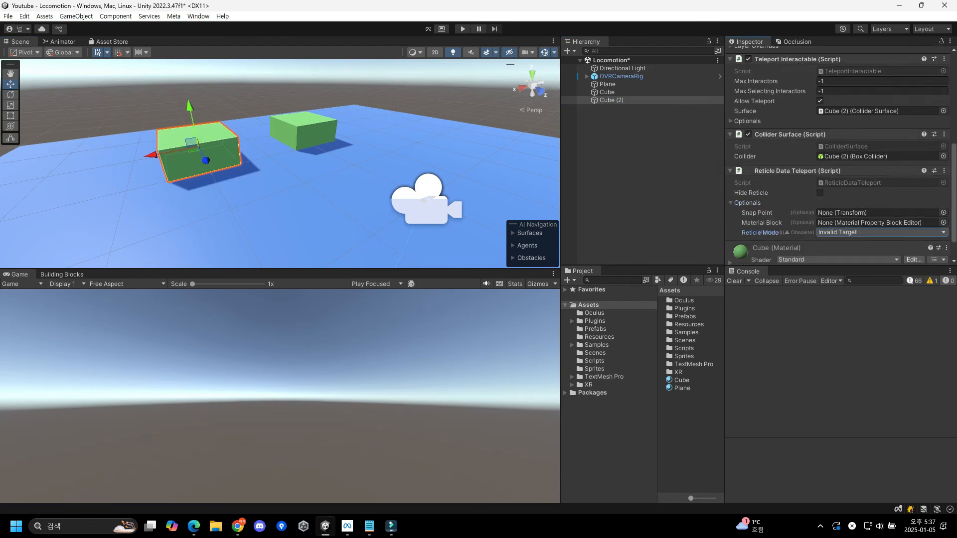
scroll(841, 155, down, 2)
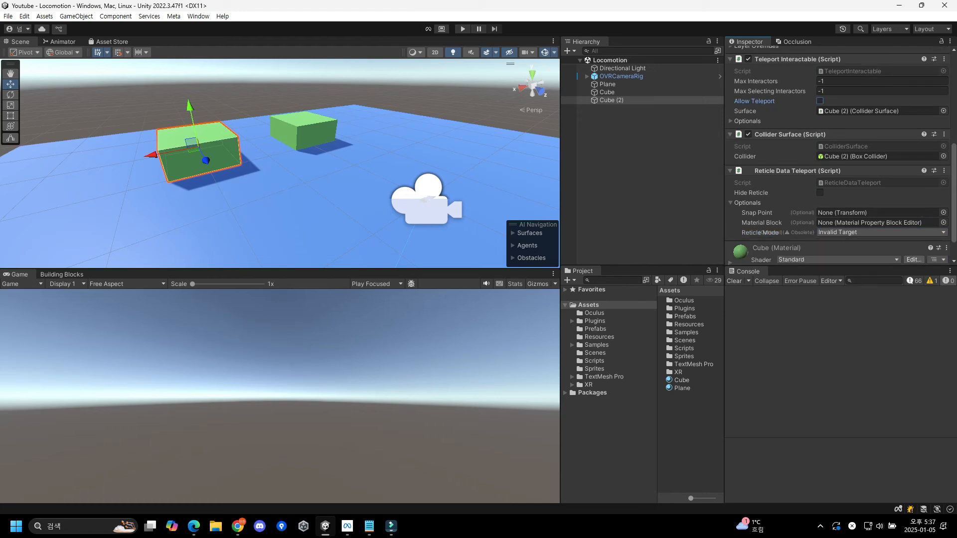
- Test teleporting to both cubes in Play mode with the Game view maximized, and stop the run
key(ctrl+p)
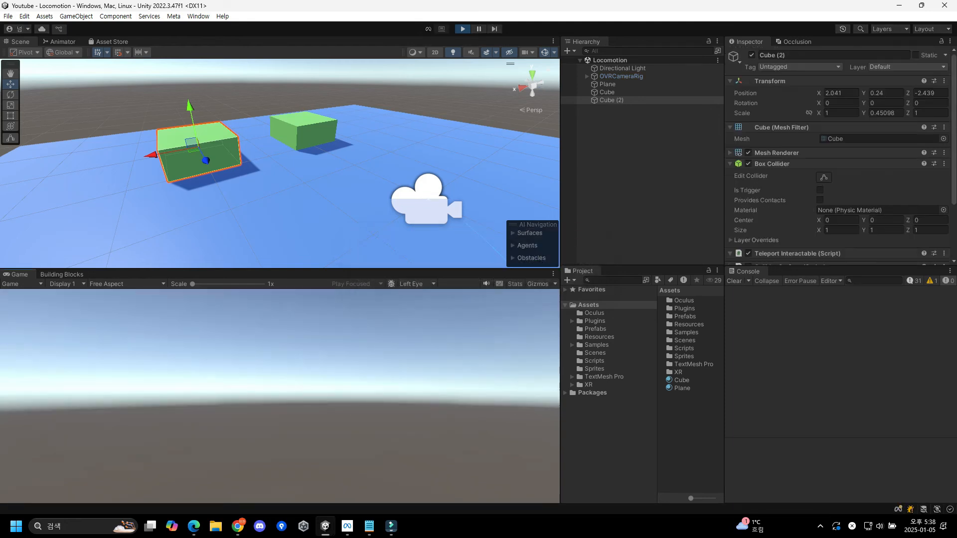
click(554, 274)
click(582, 311)
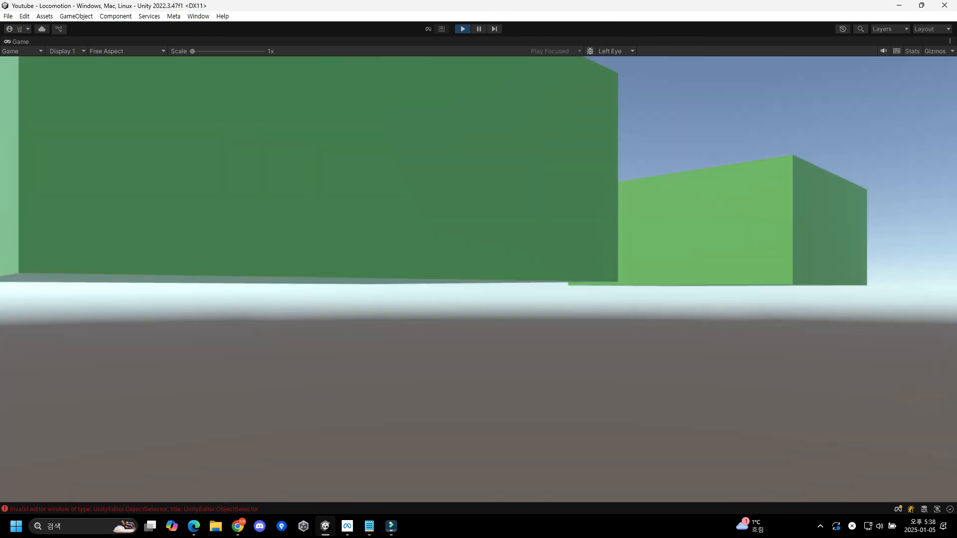
key(ctrl+p)
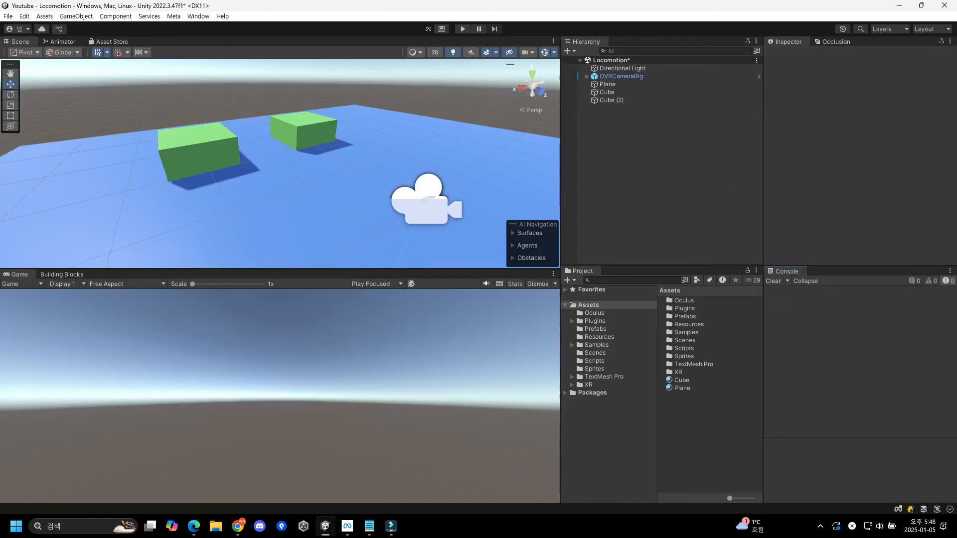
- Find the OVRControllerDrivenHands prefab in the project and add it as a child of OVRInteraction in OVRCameraRig
click(587, 76)
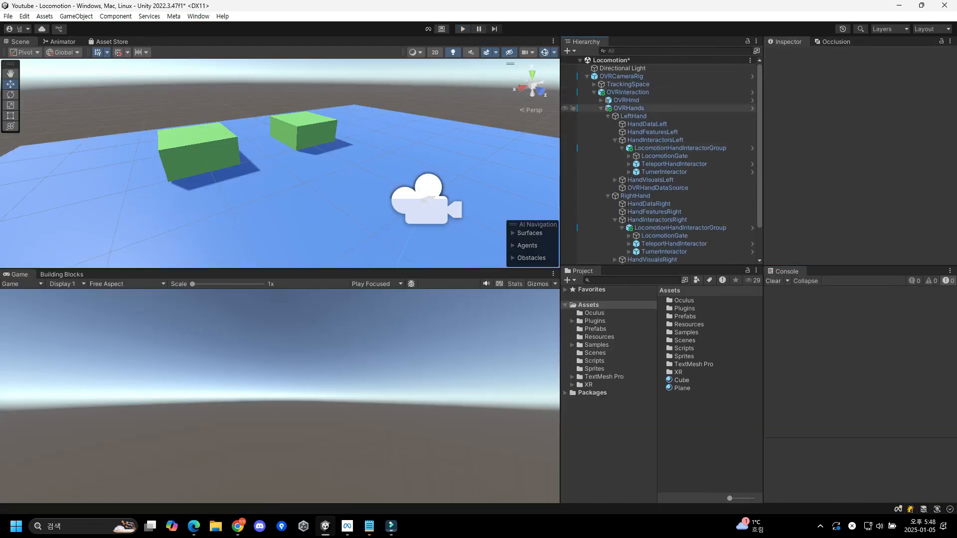
click(601, 108)
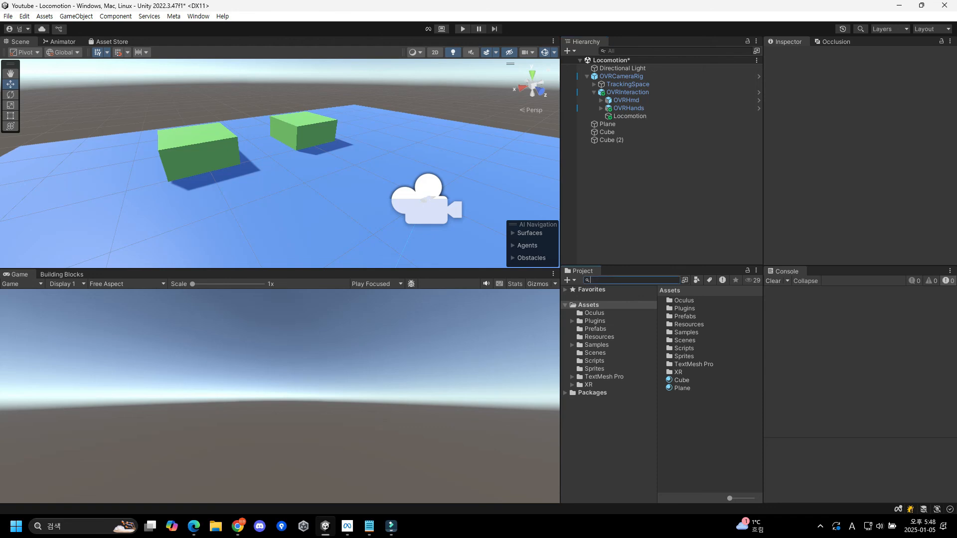
text(controllerdri)
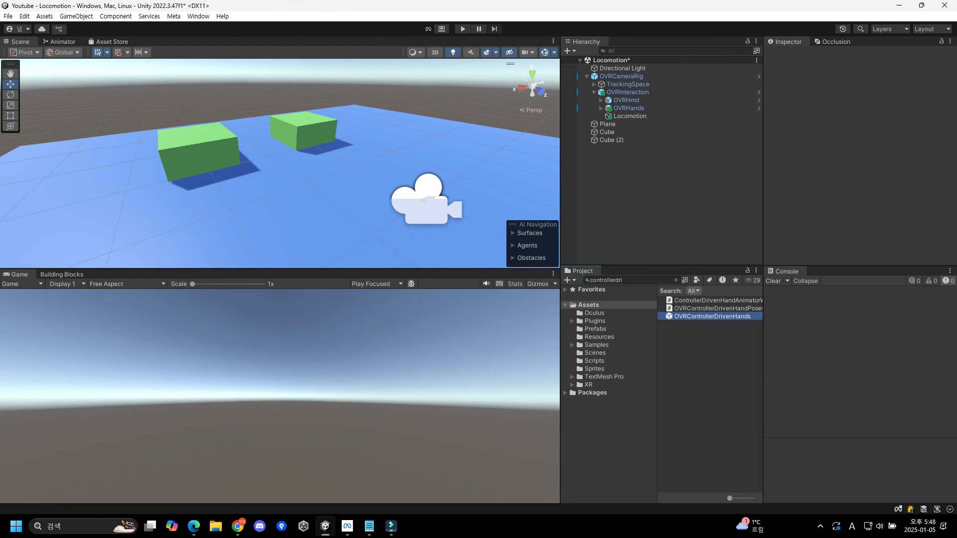
drag(649, 111, 643, 93)
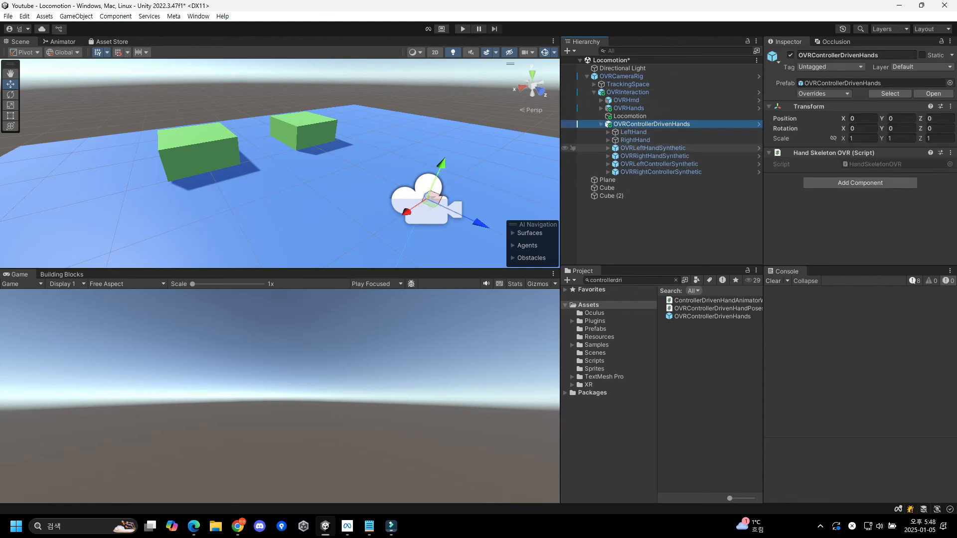
- Examine the components on the controller-driven LeftHand and its HandDataLeft and HandInteractorsLeft children
click(635, 132)
scroll(856, 164, down, 4)
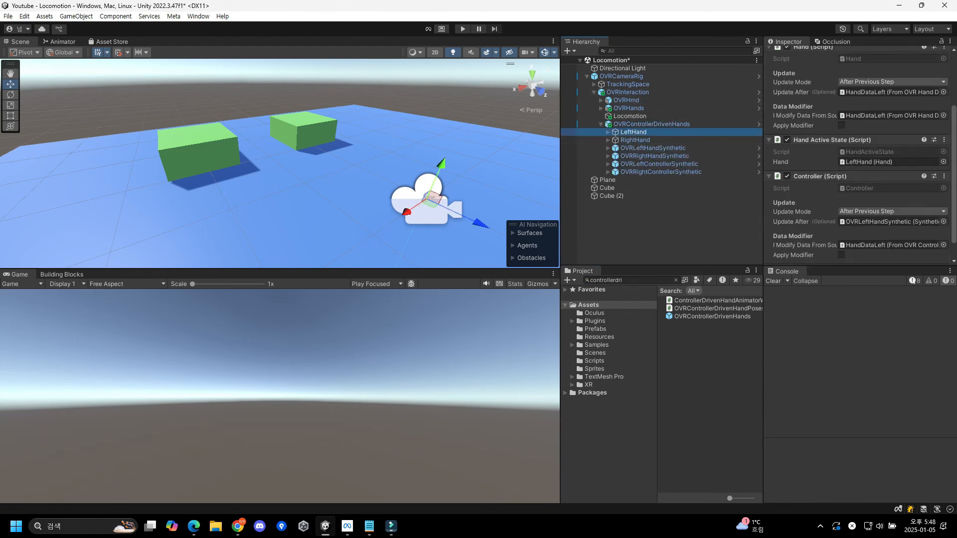
click(609, 132)
click(648, 140)
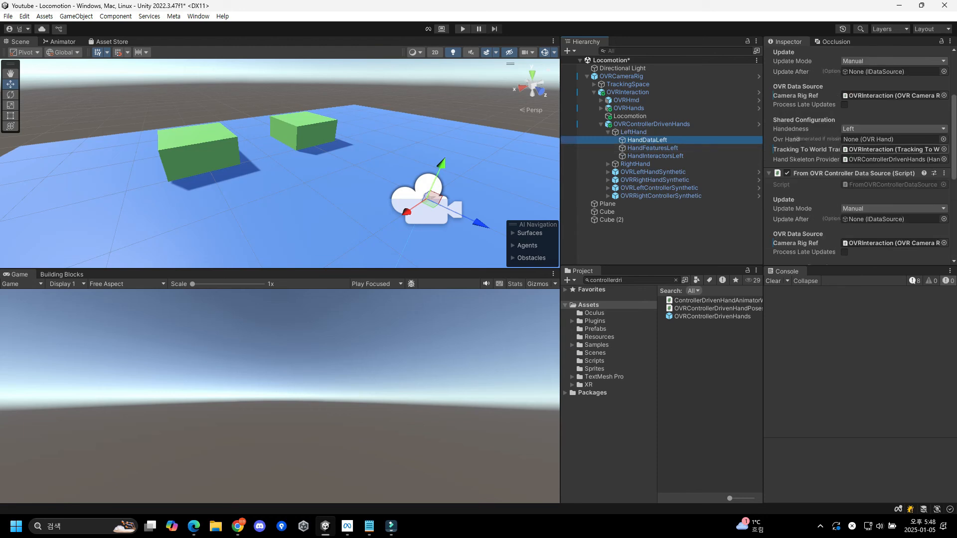
scroll(856, 155, down, 4)
scroll(856, 155, down, 3)
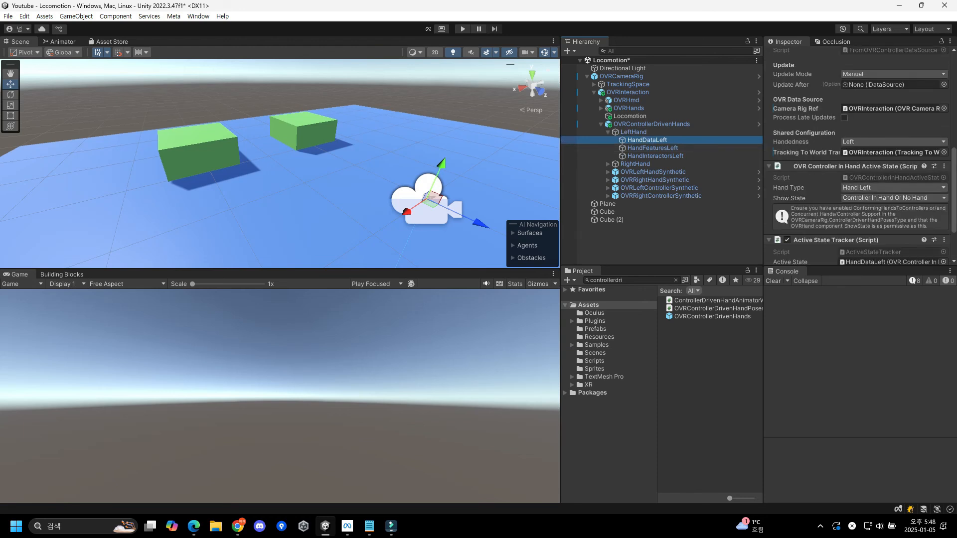
scroll(855, 154, up, 4)
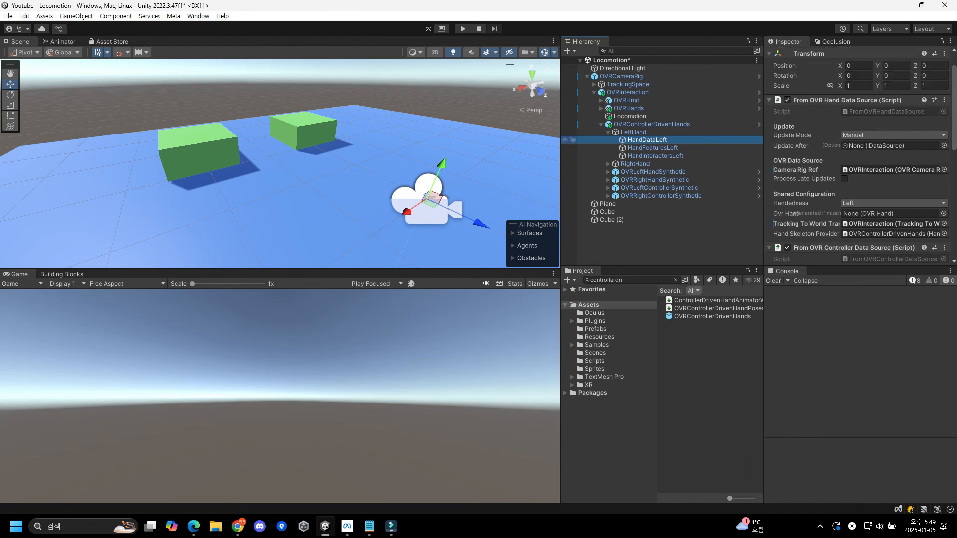
click(655, 156)
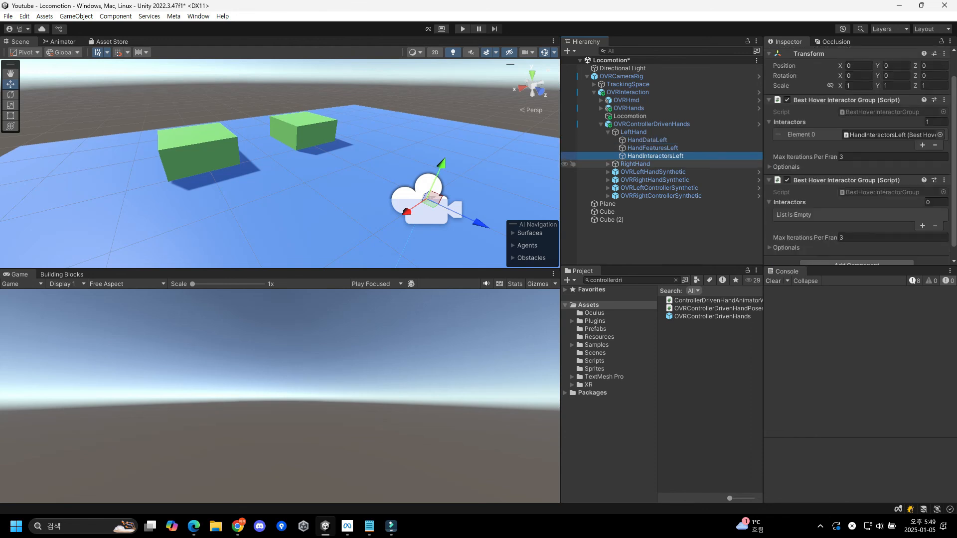
- Add the LocomotionControllerInteractorGroup prefab under both HandInteractorsLeft and HandInteractorsRight of OVRControllerDrivenHands
click(609, 164)
click(658, 188)
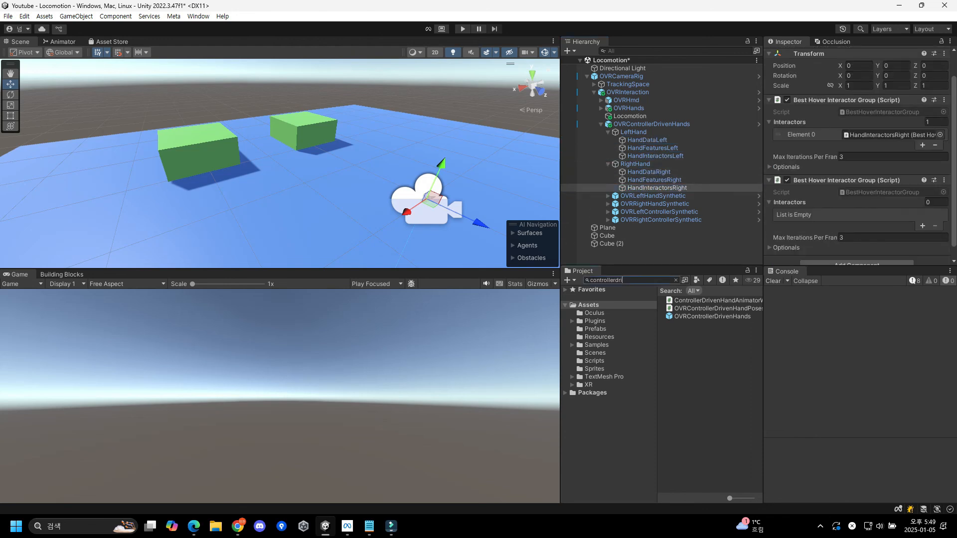
text(locomotioni)
key(BackSpace)
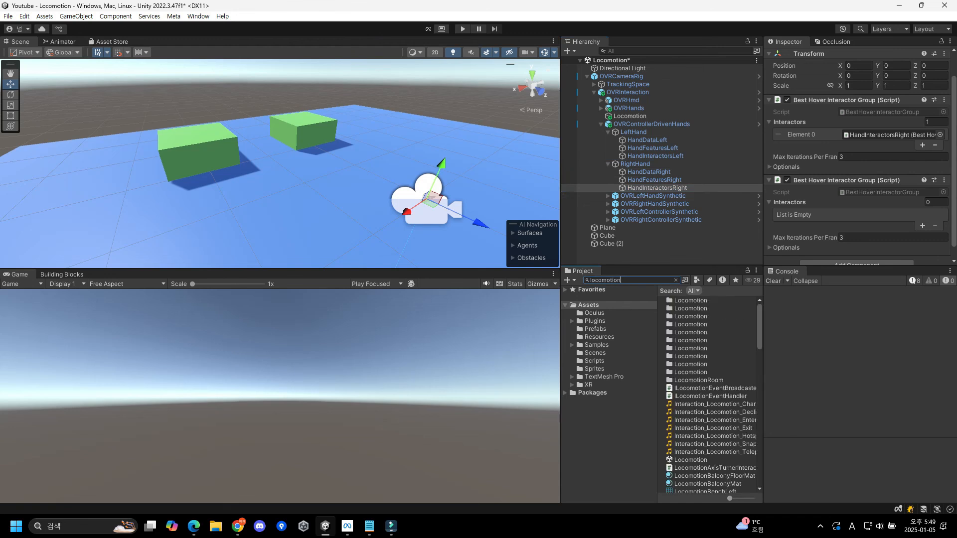
text(controller)
drag(711, 300, 655, 156)
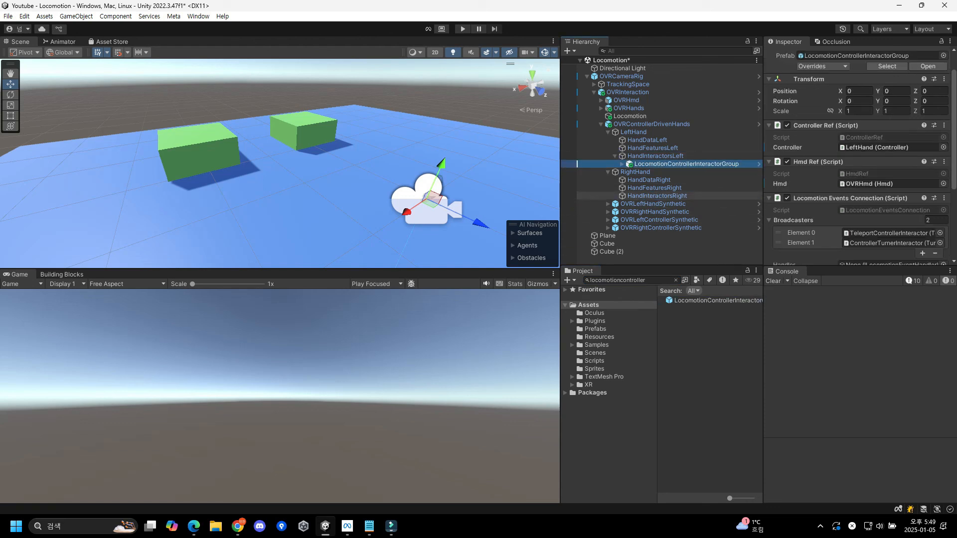
drag(661, 196, 659, 196)
- Check the left LocomotionControllerInteractorGroup's event handler and move the Locomotion object to the end of OVRInteraction's children
click(668, 164)
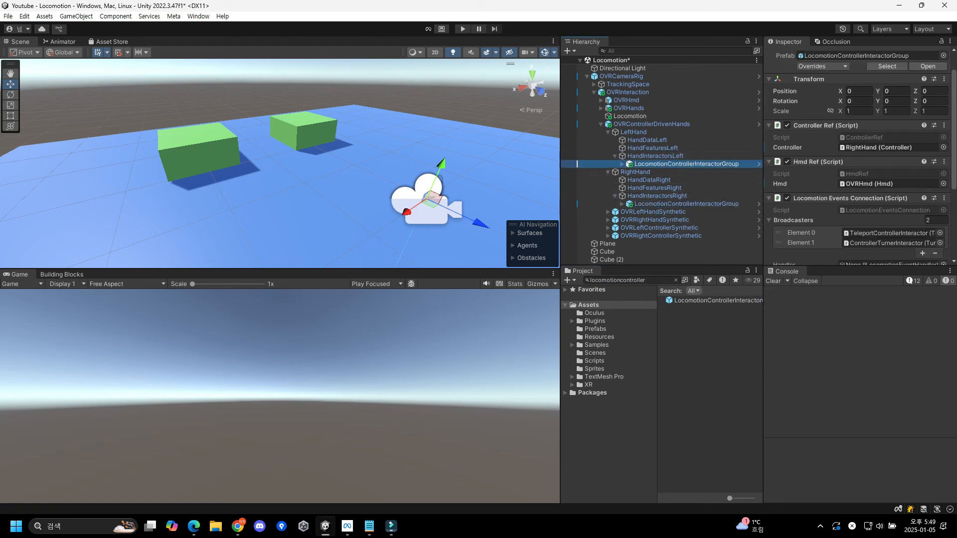
scroll(858, 159, down, 5)
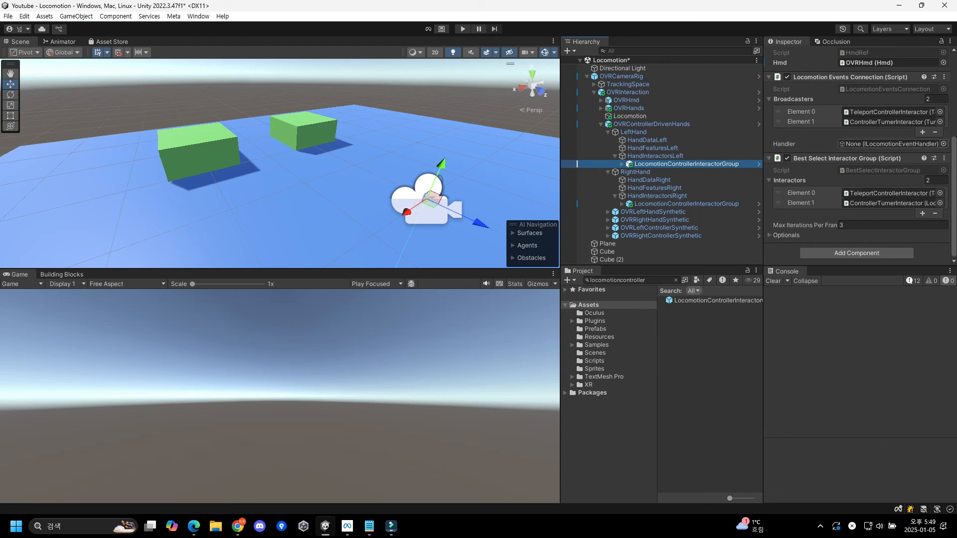
drag(633, 116, 632, 92)
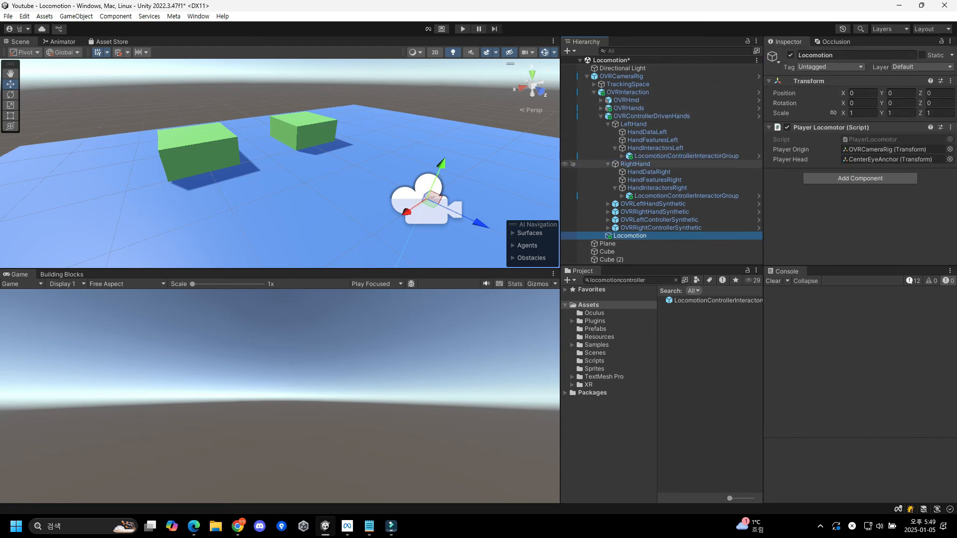
- Assign the Locomotion object as the Locomotion Events Connection Handler on both LocomotionControllerInteractorGroup objects
click(686, 157)
ctrl+click(687, 196)
scroll(857, 160, down, 4)
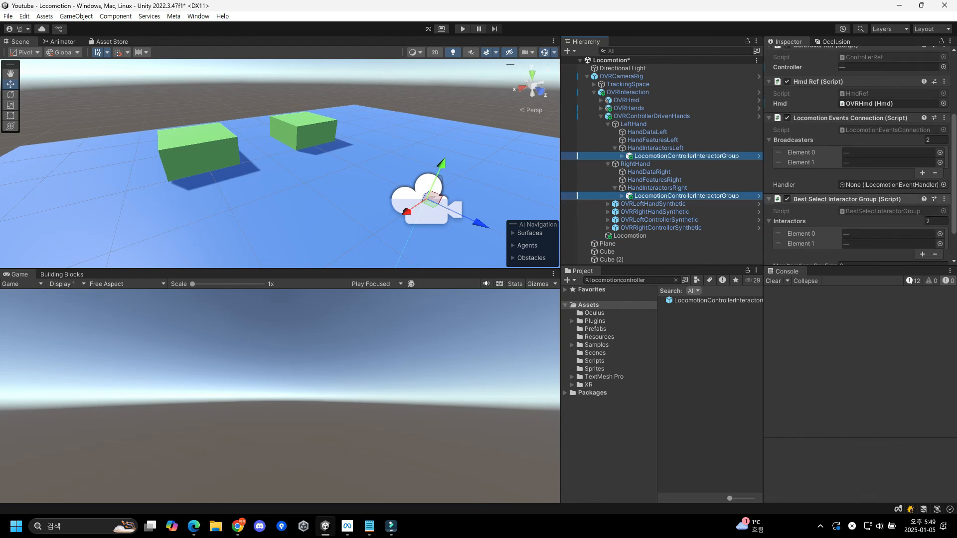
drag(630, 236, 887, 185)
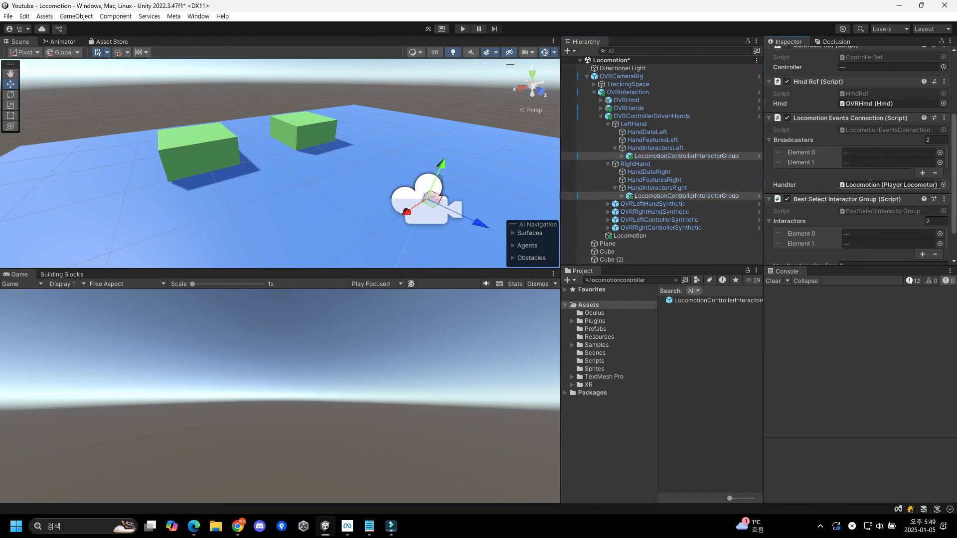
scroll(878, 182, down, 2)
scroll(877, 182, up, 1)
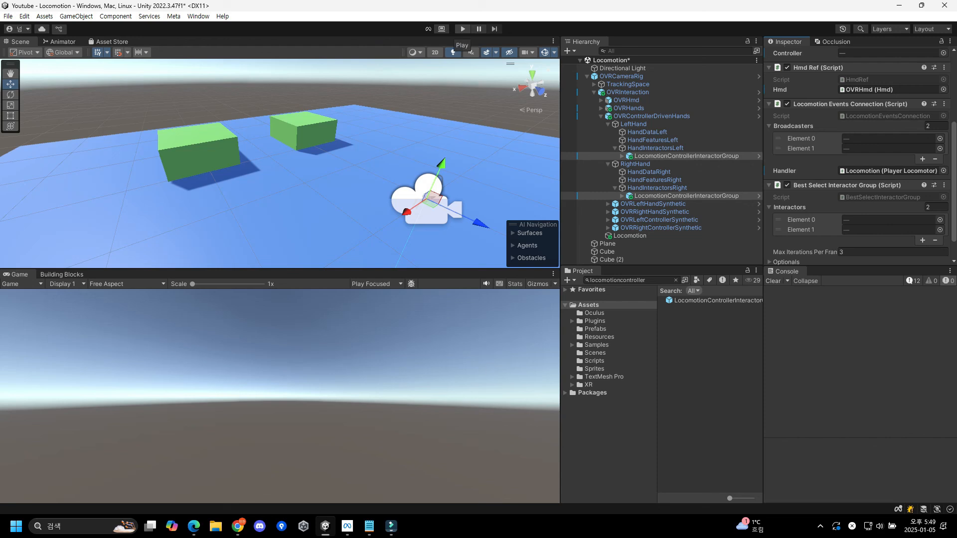
- Run the scene in Play mode to test locomotion with the controller-driven hands
key(ctrl+p)
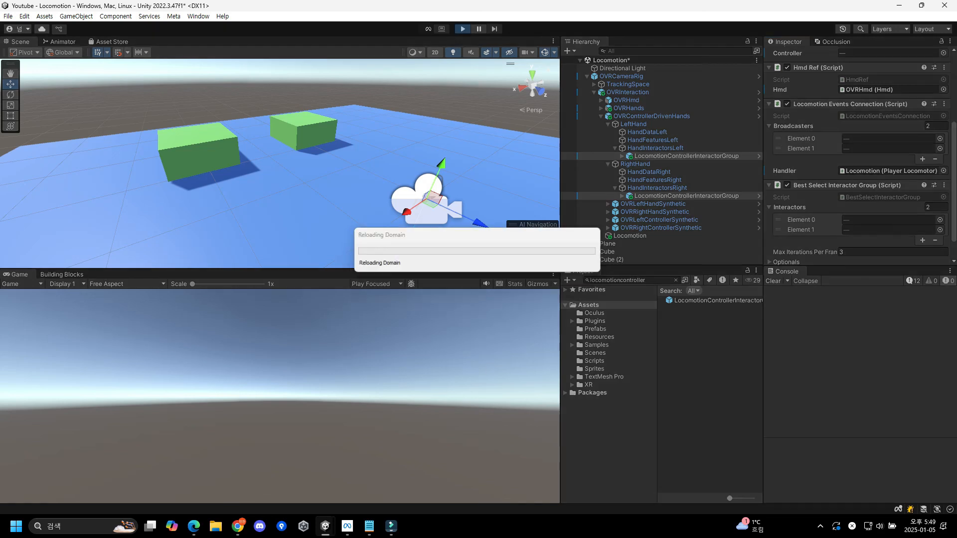